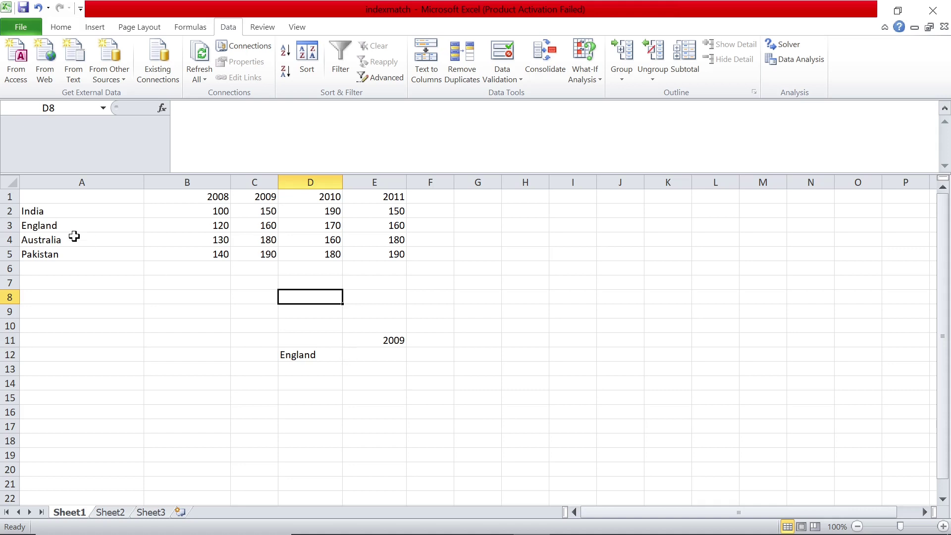
- Review the table's country names, year headings 2008–2011 and data values
{"action": "left_click_drag", "start_coordinate": [68, 208], "coordinate": [73, 252]}
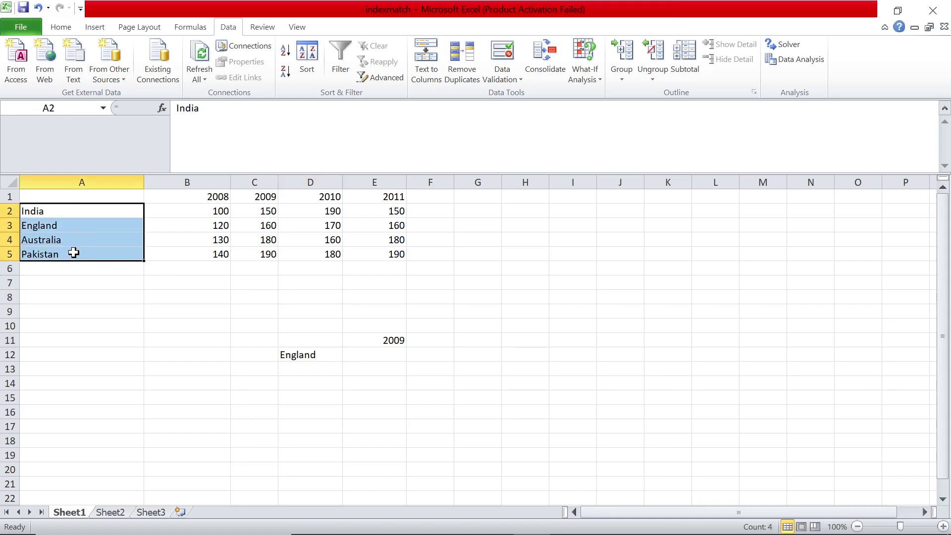
{"action": "left_click_drag", "start_coordinate": [213, 193], "coordinate": [398, 201]}
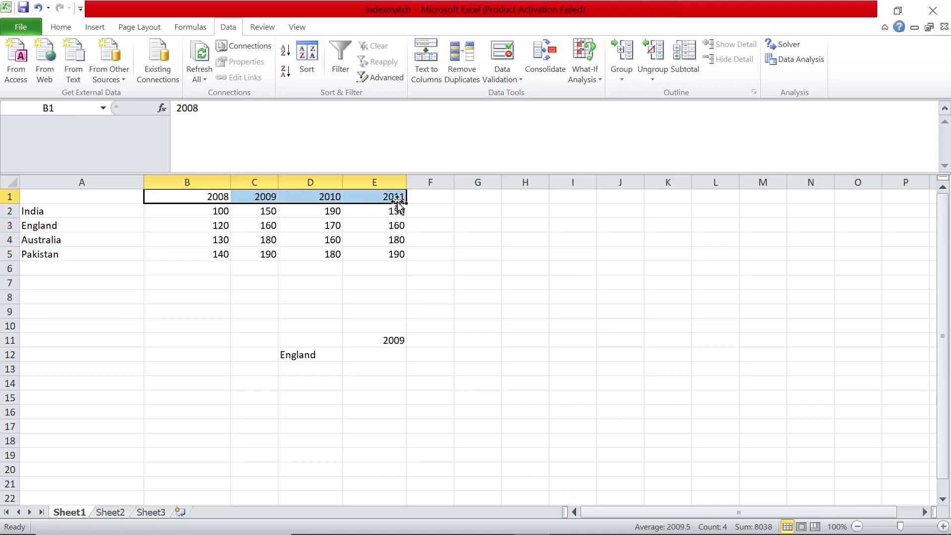
{"action": "left_click", "coordinate": [213, 212]}
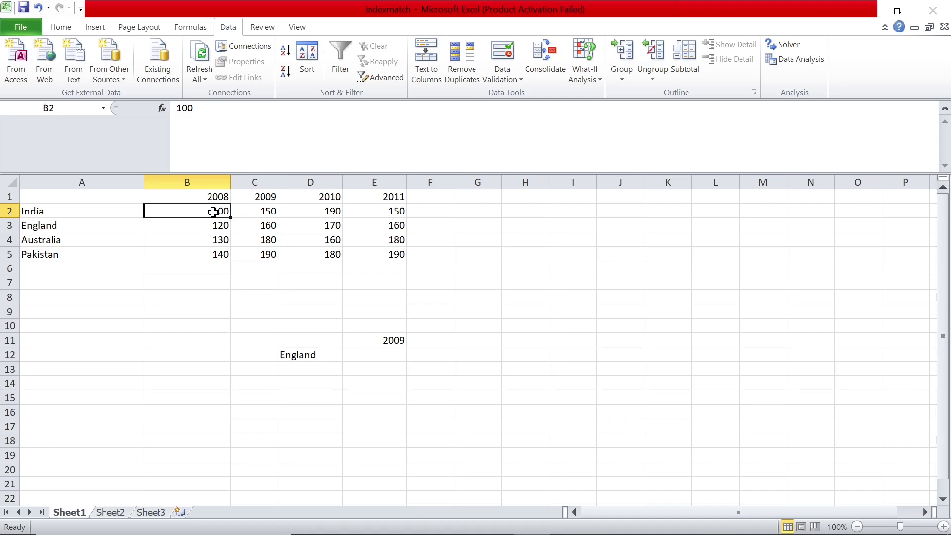
{"action": "key", "text": "Left"}
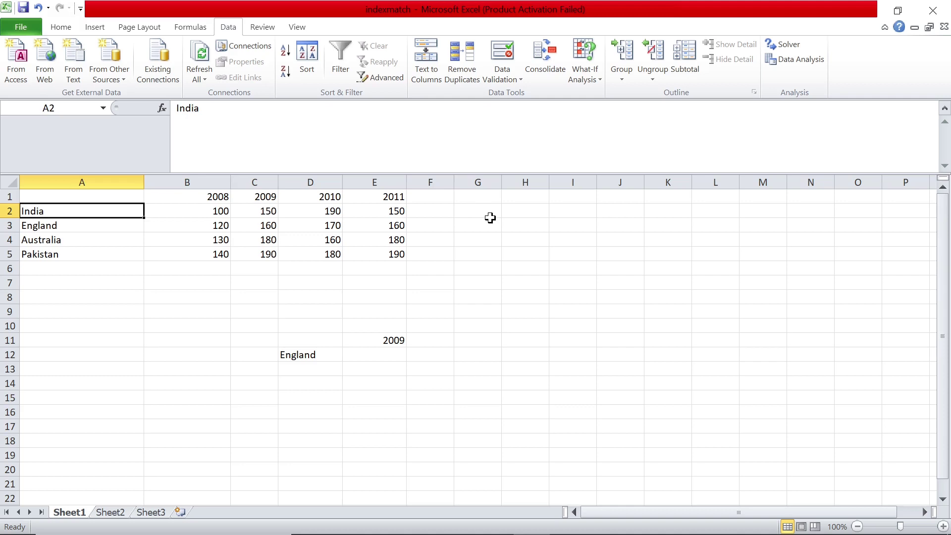
{"action": "key", "text": "Right"}
{"action": "key", "text": "Up"}
{"action": "key", "text": "Down"}
{"action": "key", "text": "Left"}
{"action": "key", "text": "Right"}
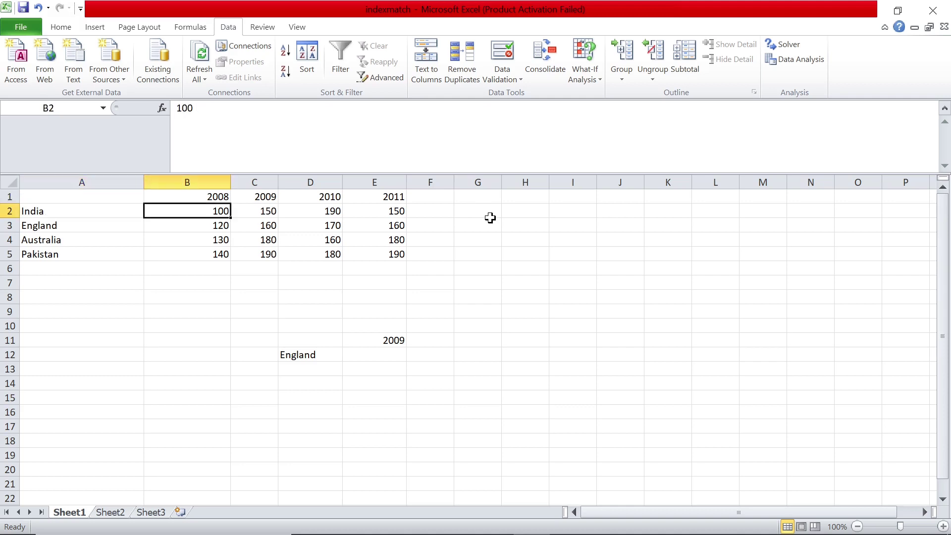
{"action": "key", "text": "Right"}
{"action": "key", "text": "Right"}
{"action": "key", "text": "Right"}
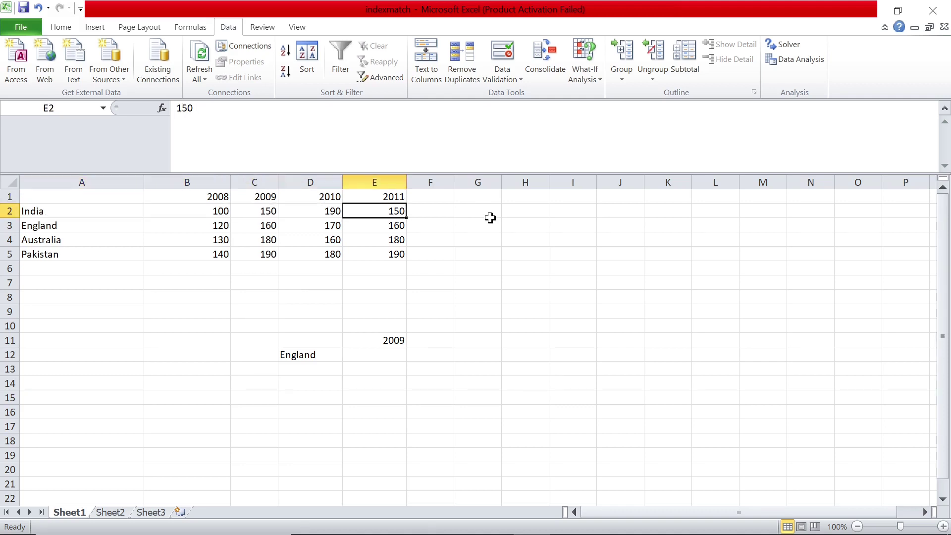
{"action": "key", "text": "Left"}
{"action": "key", "text": "Left"}
{"action": "key", "text": "Left"}
{"action": "key", "text": "Left"}
{"action": "key", "text": "Down"}
{"action": "key", "text": "Right"}
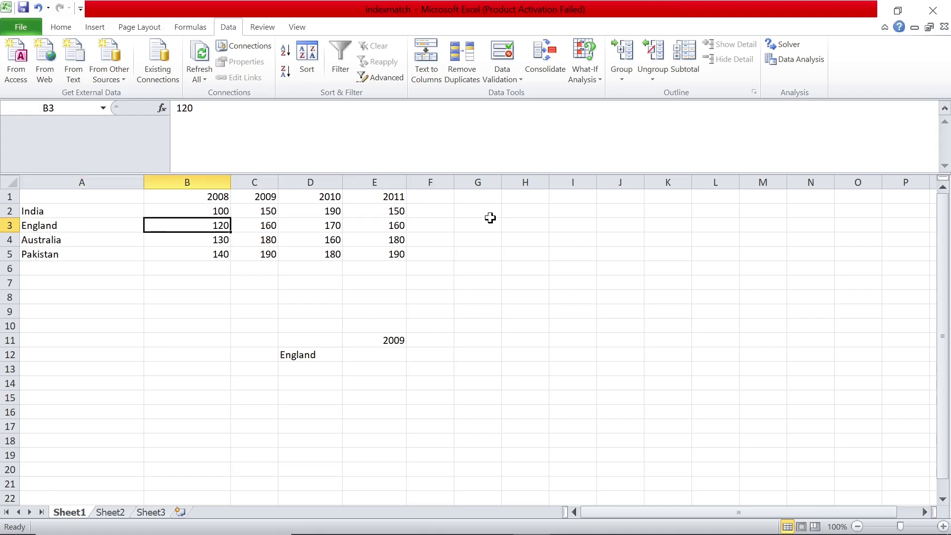
{"action": "key", "text": "Right"}
{"action": "key", "text": "Right"}
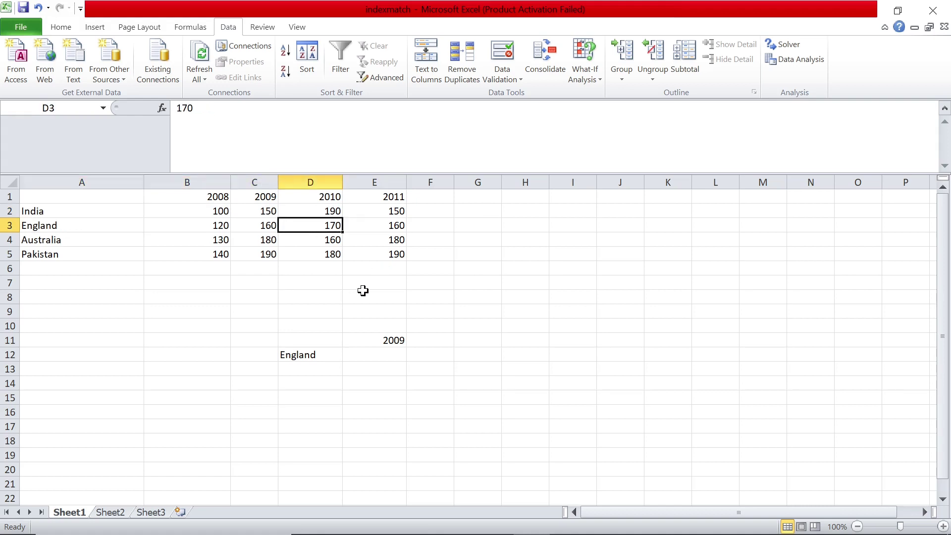
- Try the selectors: Australia in D12, then years 2009, 2008 and 2010 in E11
{"action": "left_click", "coordinate": [311, 352]}
{"action": "left_click", "coordinate": [345, 355]}
{"action": "left_click", "coordinate": [311, 386]}
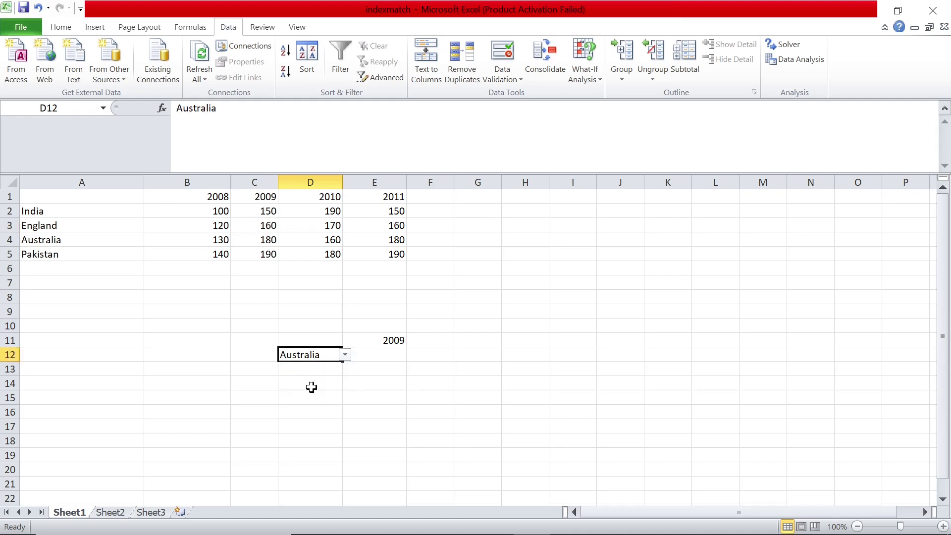
{"action": "left_click", "coordinate": [393, 343]}
{"action": "left_click", "coordinate": [409, 341]}
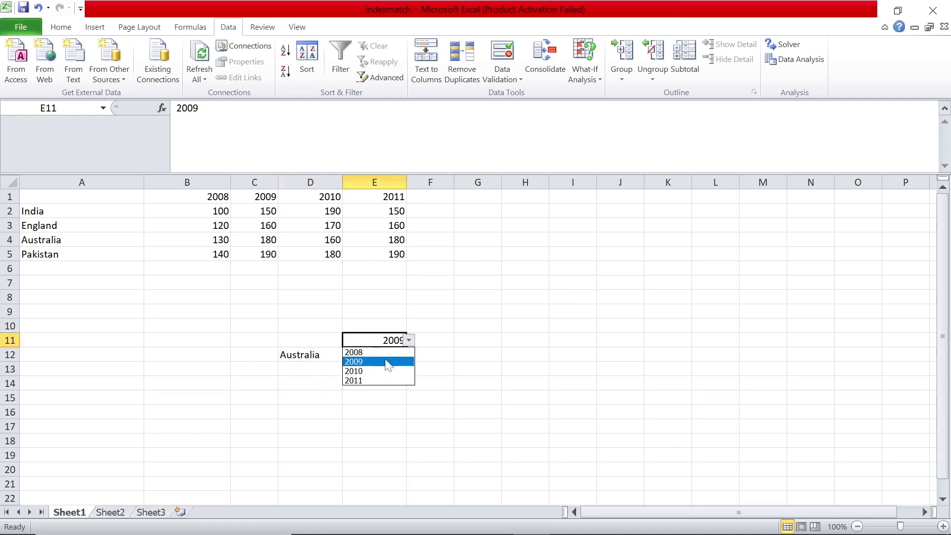
{"action": "left_click", "coordinate": [388, 361]}
{"action": "left_click", "coordinate": [409, 341]}
{"action": "left_click", "coordinate": [382, 352]}
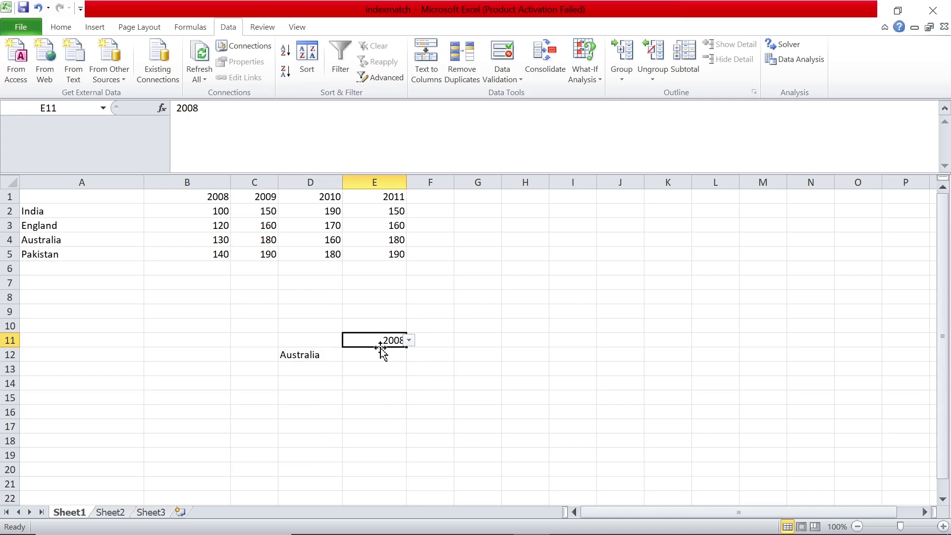
{"action": "left_click", "coordinate": [409, 340]}
{"action": "left_click", "coordinate": [391, 375]}
{"action": "left_click", "coordinate": [431, 342]}
{"action": "left_click", "coordinate": [370, 357]}
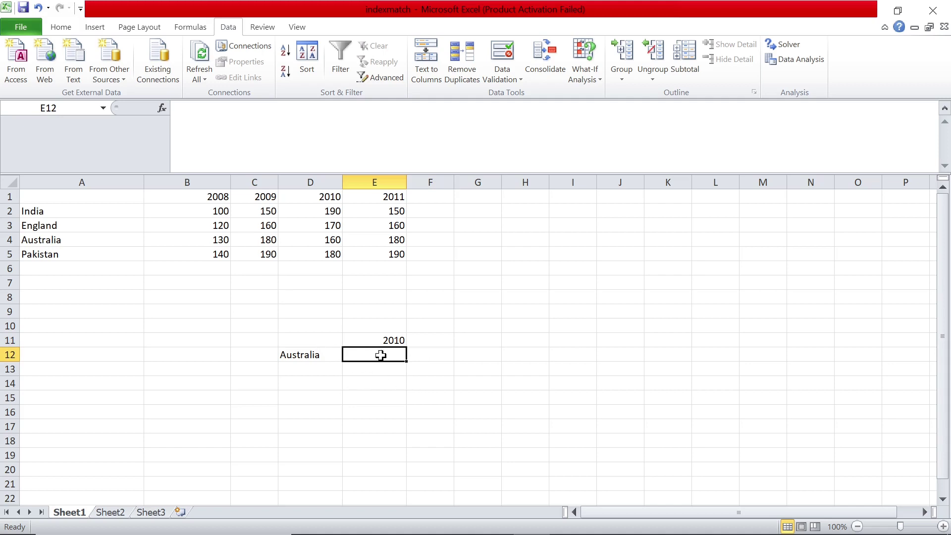
- Set the selectors to England in D12 and 2009 in E11
{"action": "left_click_drag", "start_coordinate": [224, 213], "coordinate": [376, 252]}
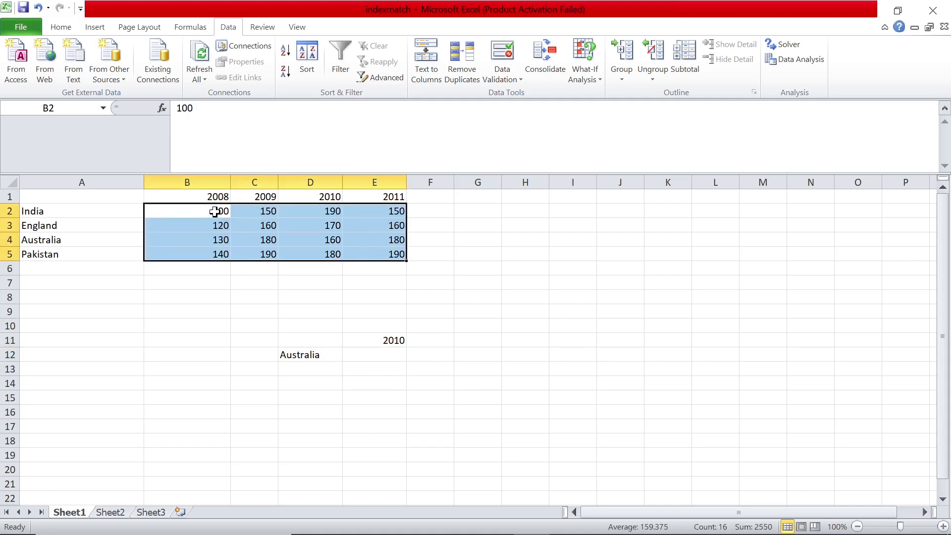
{"action": "left_click_drag", "start_coordinate": [221, 211], "coordinate": [388, 255]}
{"action": "left_click", "coordinate": [300, 355]}
{"action": "left_click", "coordinate": [345, 355]}
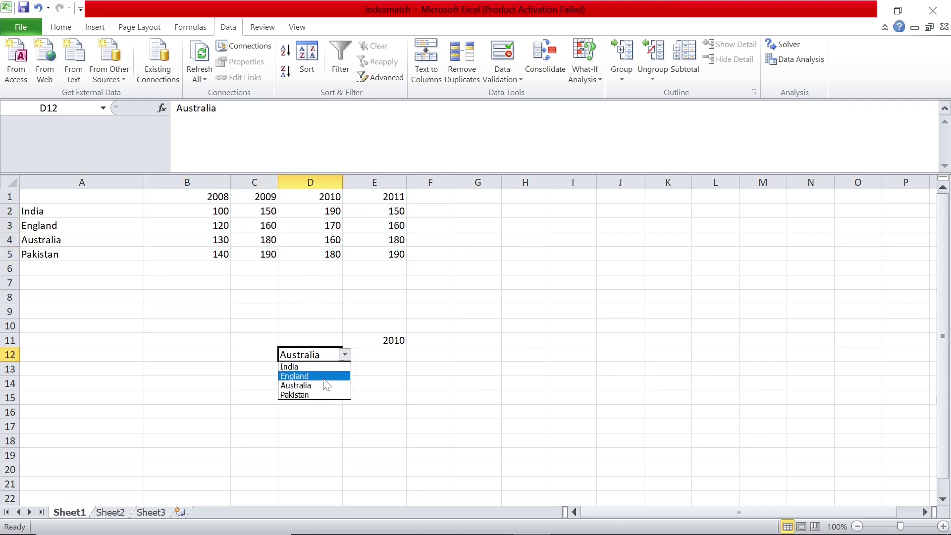
{"action": "left_click", "coordinate": [294, 376]}
{"action": "left_click_drag", "start_coordinate": [396, 351], "coordinate": [410, 341]}
{"action": "left_click", "coordinate": [402, 340]}
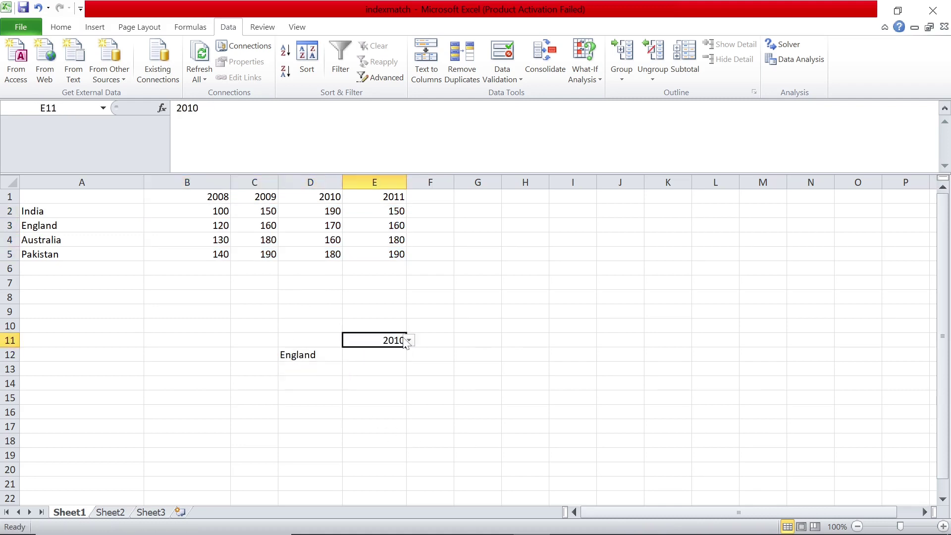
{"action": "left_click", "coordinate": [409, 340]}
{"action": "left_click", "coordinate": [392, 360]}
{"action": "key", "text": "Left"}
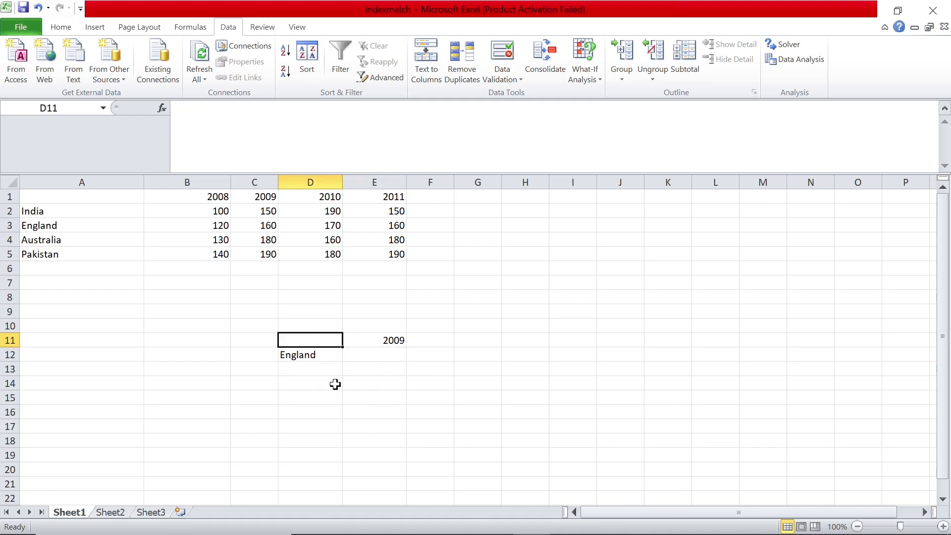
- Compare the England and 2009 inputs with England's 2009 value in C3
{"action": "left_click", "coordinate": [313, 355]}
{"action": "left_click", "coordinate": [380, 341]}
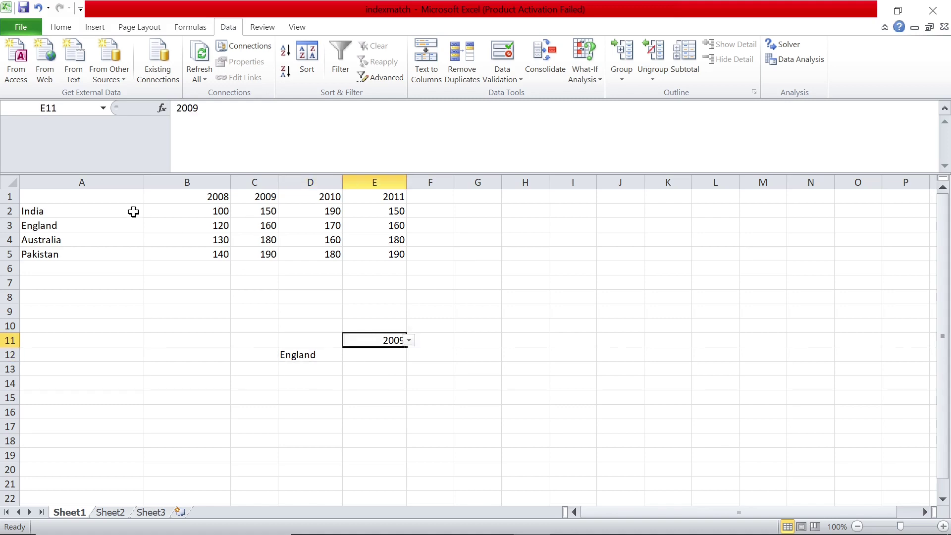
{"action": "left_click", "coordinate": [77, 224]}
{"action": "left_click", "coordinate": [274, 232]}
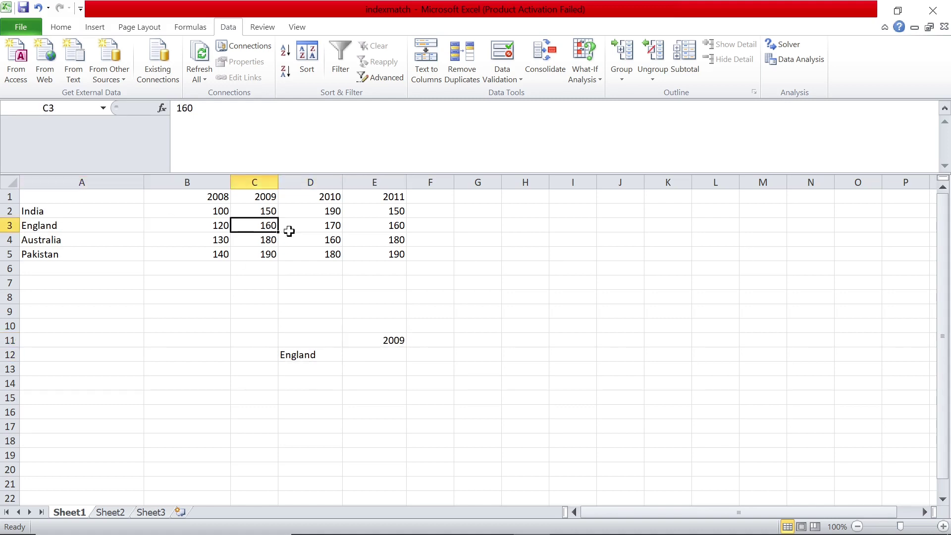
{"action": "left_click", "coordinate": [390, 355]}
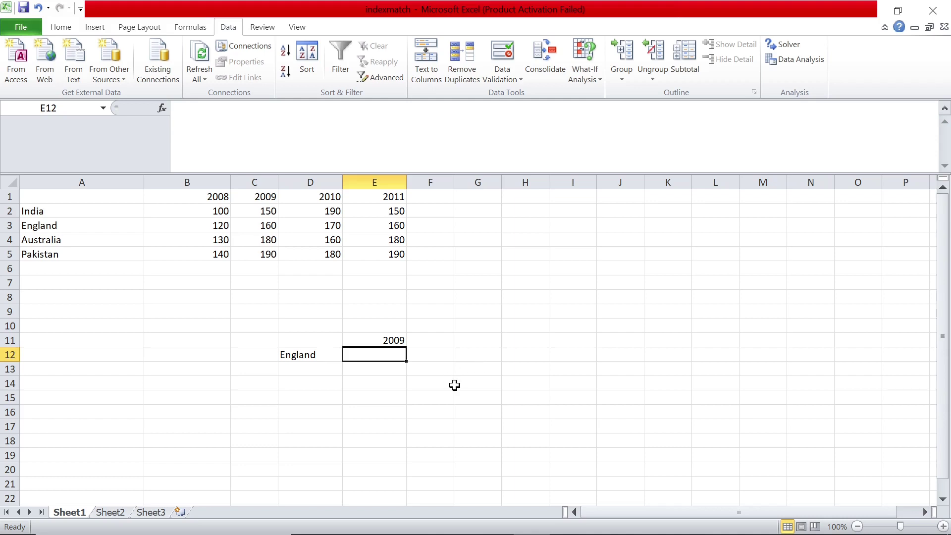
- Enter the label 'matching the year' in D7 and widen column D to fit it
{"action": "key", "text": "Left"}
{"action": "key", "text": "Up"}
{"action": "key", "text": "Up"}
{"action": "key", "text": "Up"}
{"action": "key", "text": "Up"}
{"action": "key", "text": "Up"}
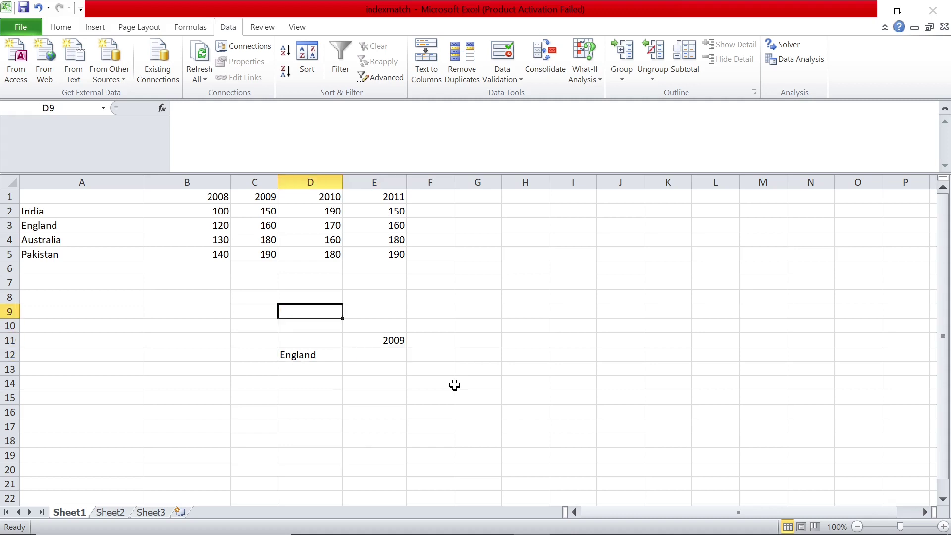
{"action": "type", "text": "m"}
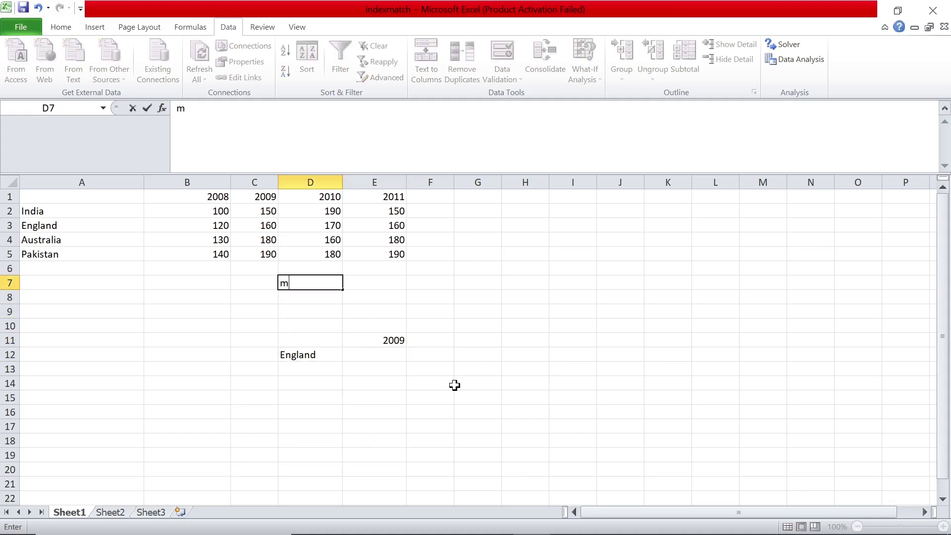
{"action": "type", "text": "atching the year"}
{"action": "key", "text": "Return"}
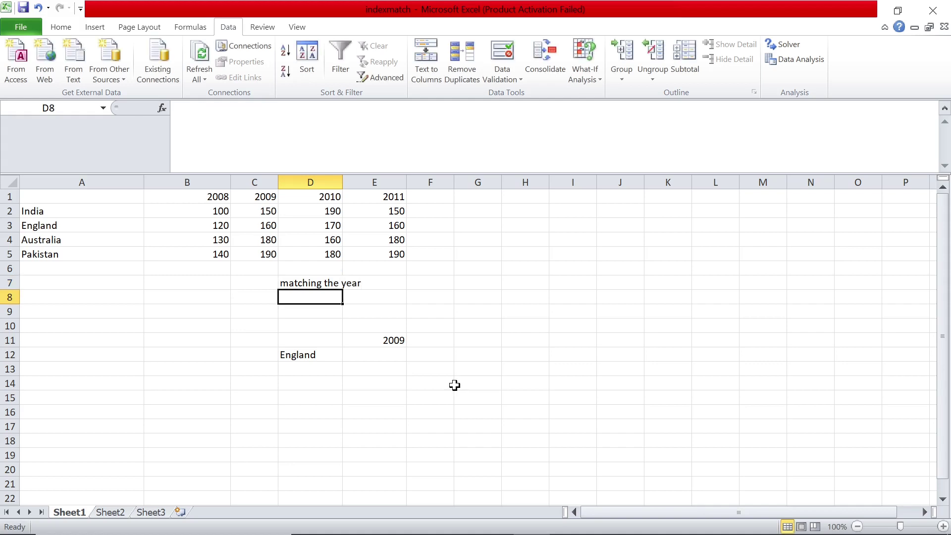
{"action": "left_click_drag", "start_coordinate": [221, 211], "coordinate": [375, 256]}
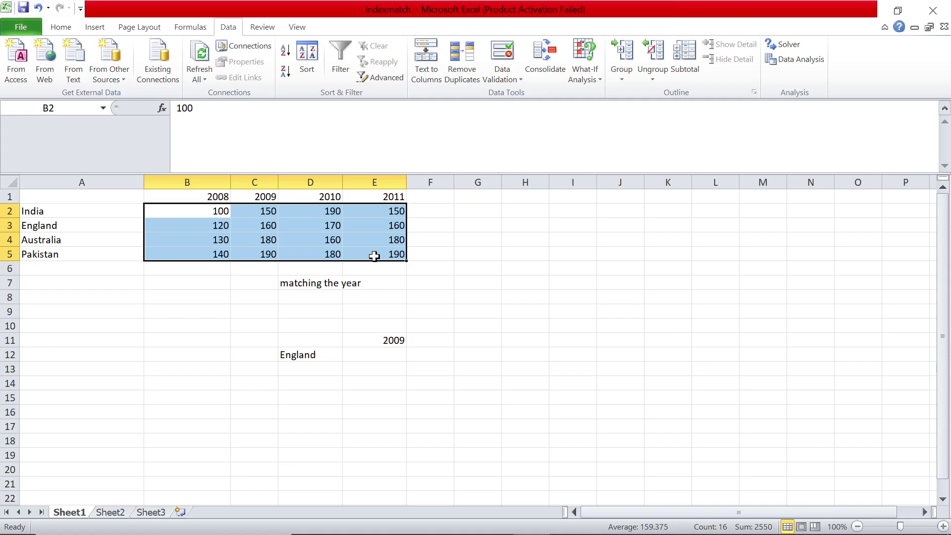
{"action": "left_click_drag", "start_coordinate": [342, 178], "coordinate": [370, 179]}
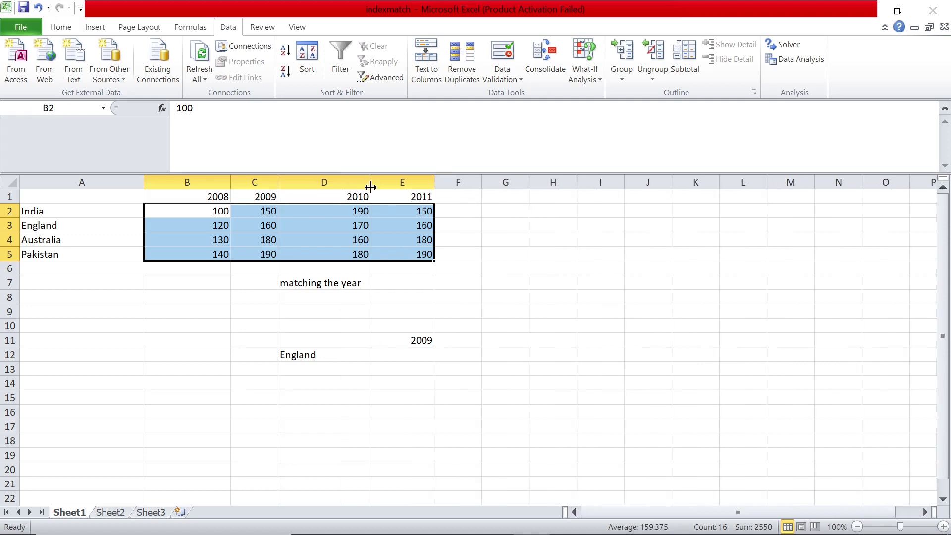
- Select E7 and switch the keyboard layout to German
{"action": "left_click", "coordinate": [407, 280]}
{"action": "type", "text": ")"}
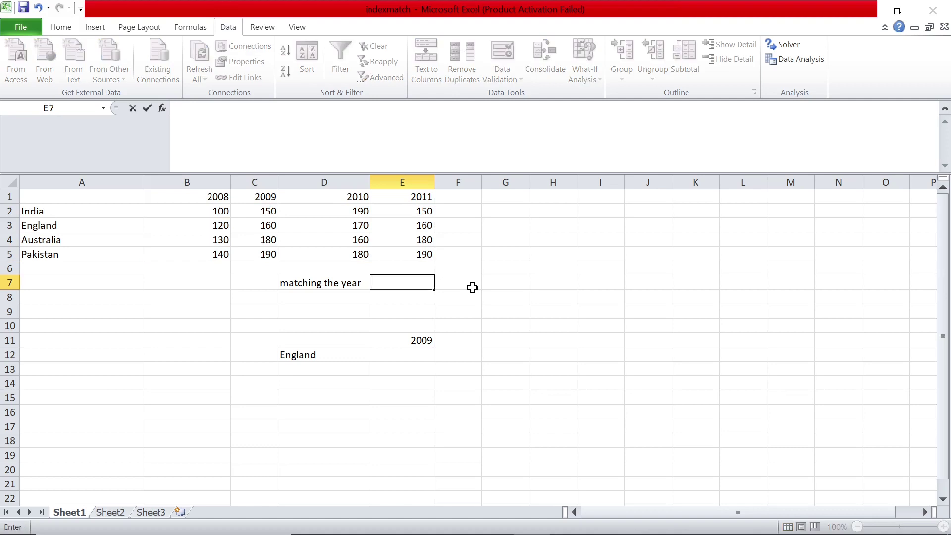
{"action": "left_click", "coordinate": [898, 520]}
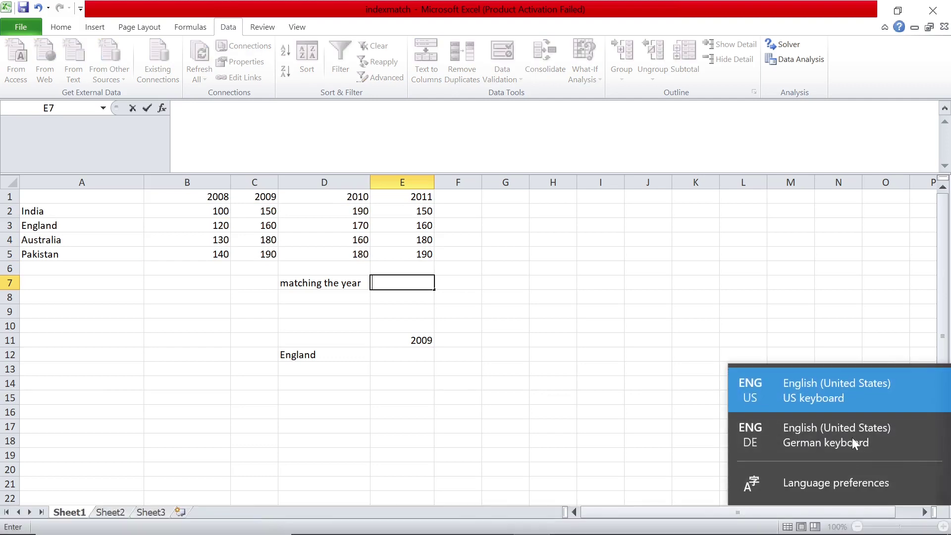
{"action": "left_click", "coordinate": [853, 442]}
- Enter =MATCH(E11,B1:E1,0) in E7 and confirm it returns 2 for 2009
{"action": "type", "text": "=ma"}
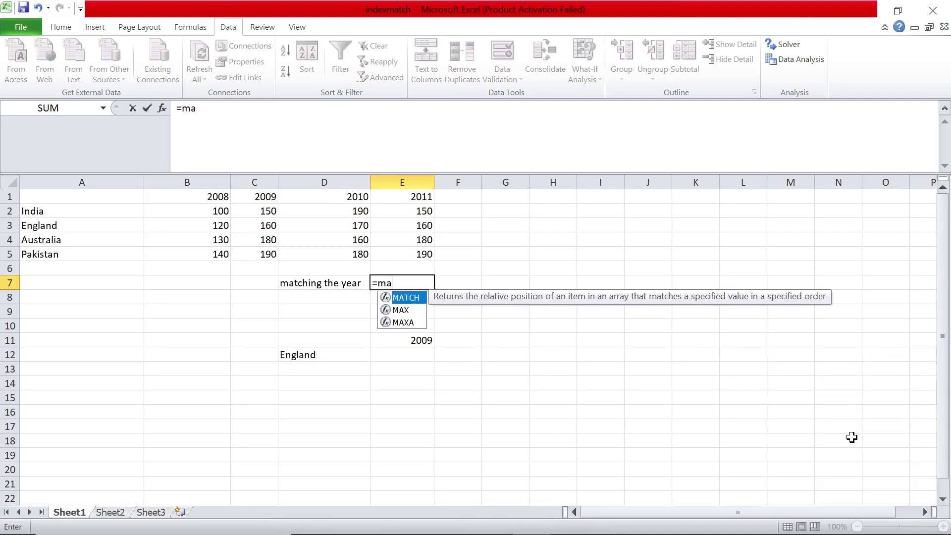
{"action": "type", "text": "tch("}
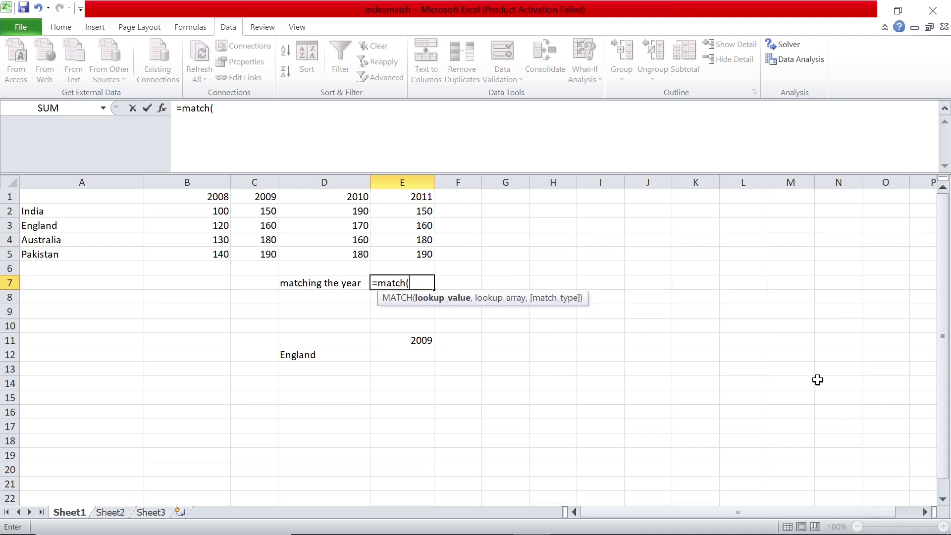
{"action": "left_click", "coordinate": [407, 339]}
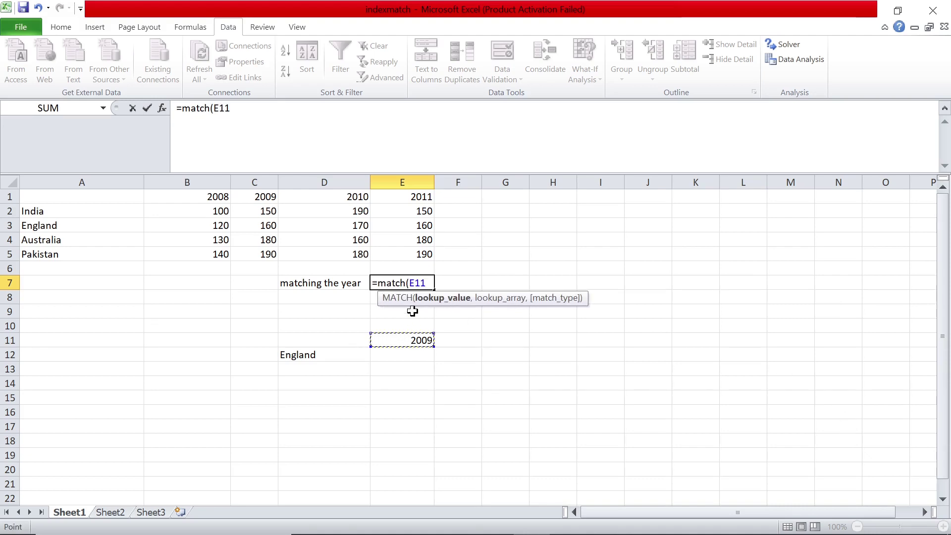
{"action": "type", "text": ","}
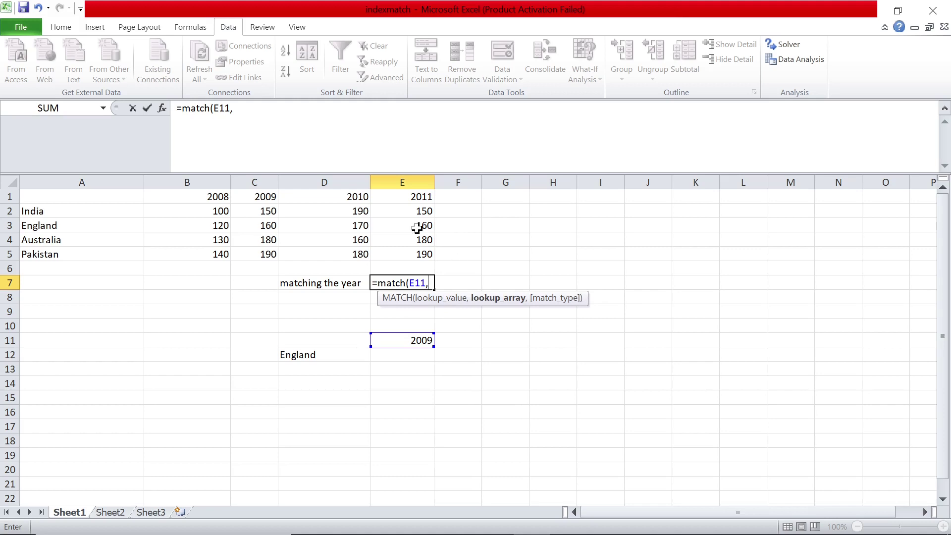
{"action": "left_click", "coordinate": [213, 197]}
{"action": "left_click_drag", "start_coordinate": [213, 197], "coordinate": [414, 198]}
{"action": "type", "text": ",0"}
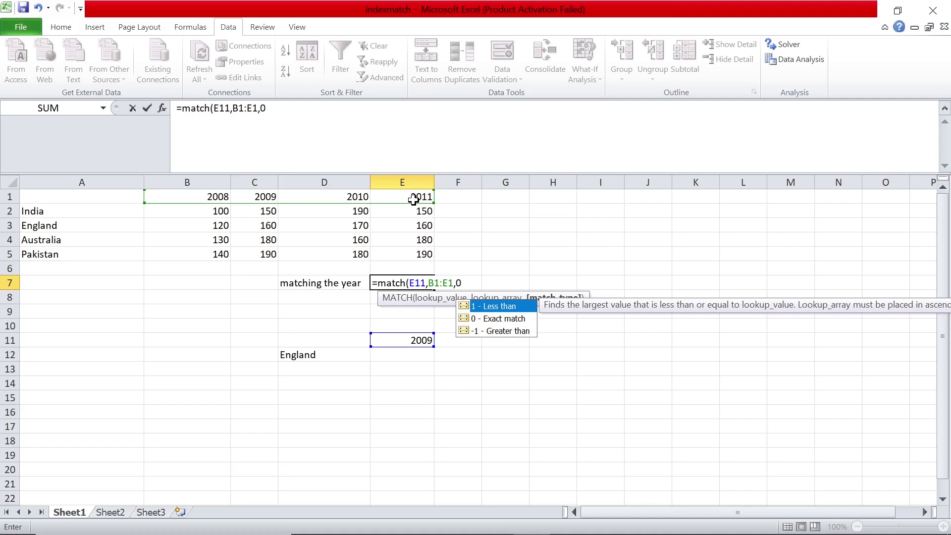
{"action": "type", "text": ")"}
{"action": "key", "text": "Return"}
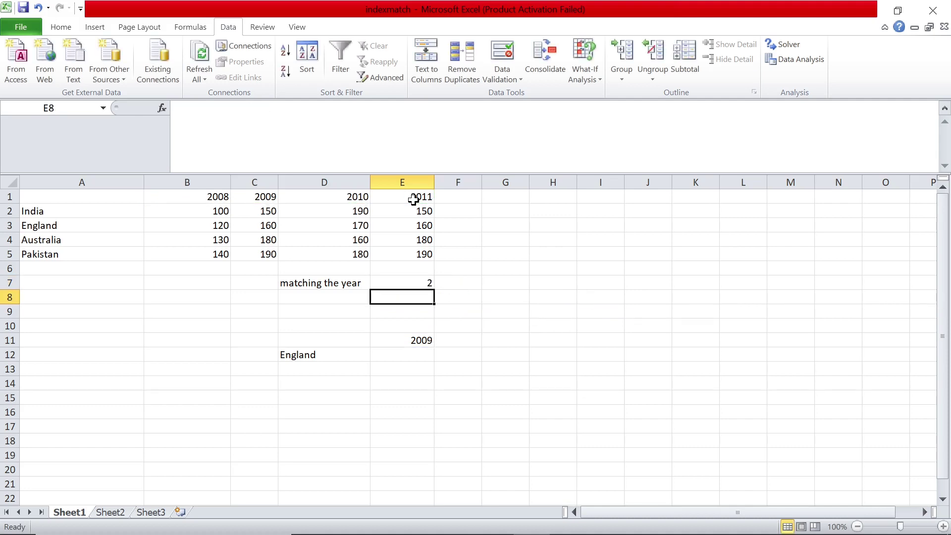
{"action": "key", "text": "Up"}
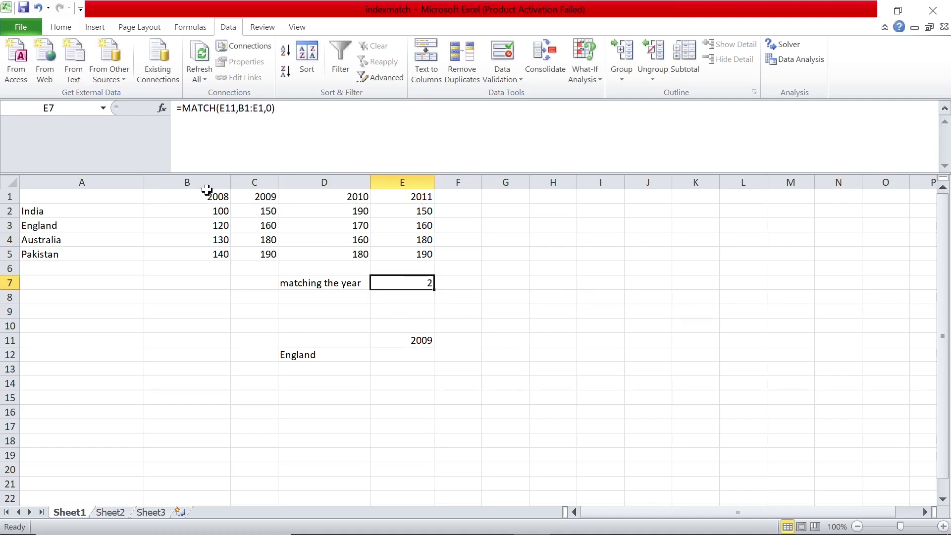
{"action": "left_click_drag", "start_coordinate": [210, 197], "coordinate": [415, 196]}
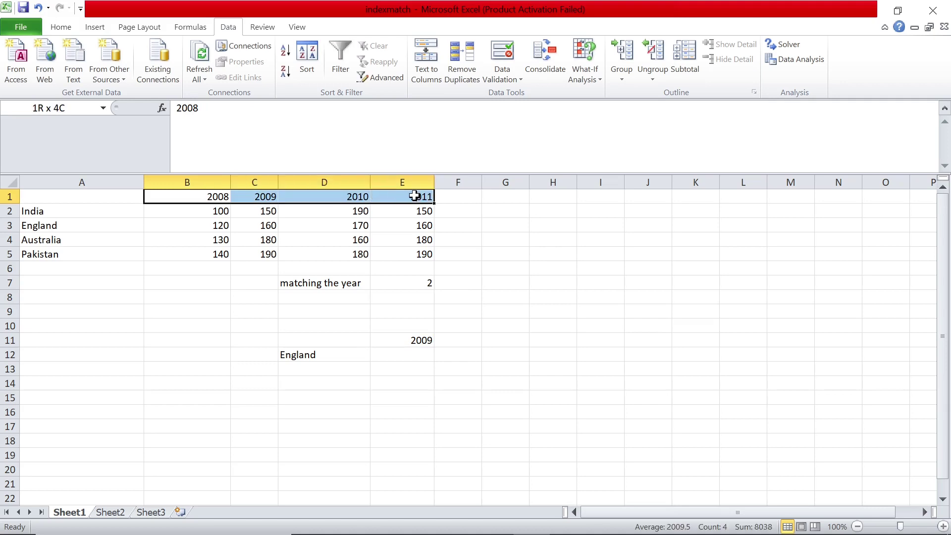
{"action": "left_click", "coordinate": [261, 197]}
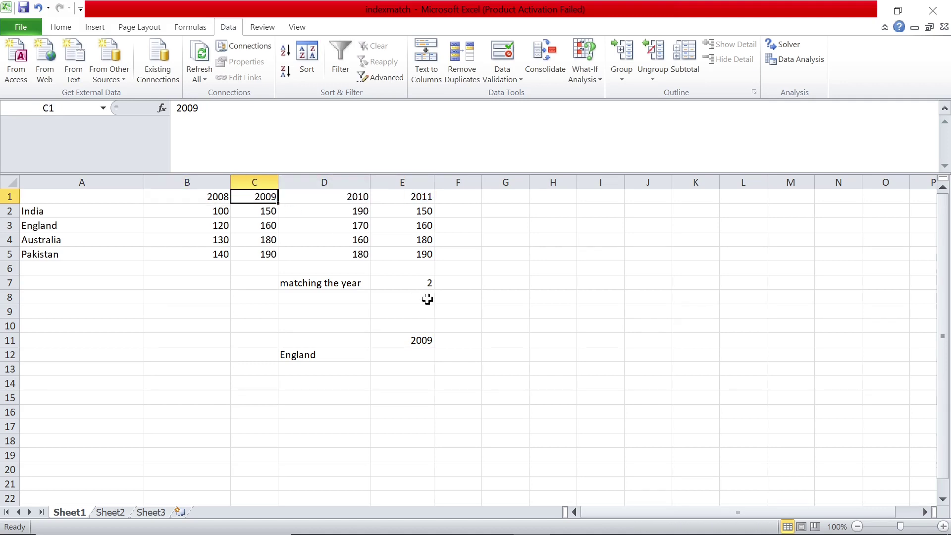
{"action": "left_click", "coordinate": [425, 284]}
- Enter the label 'matching the country' in D8
{"action": "key", "text": "Return"}
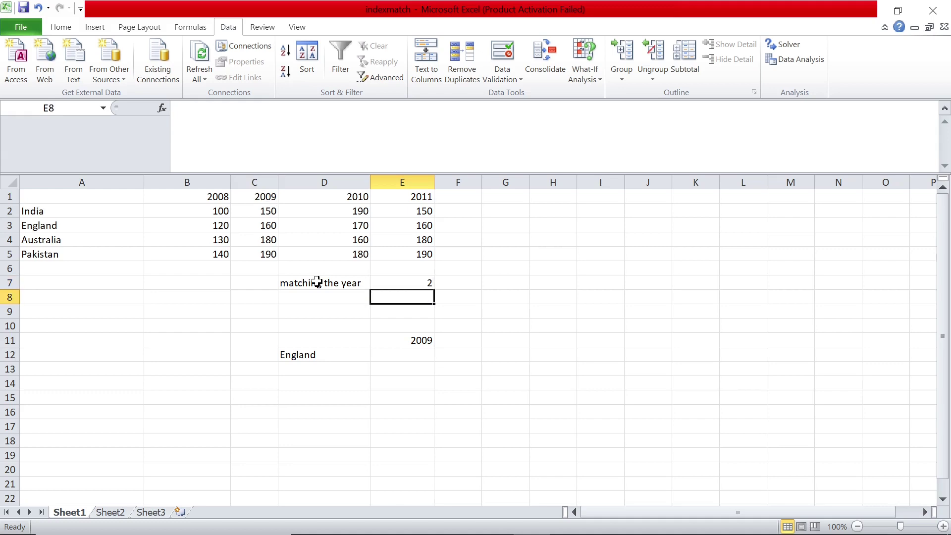
{"action": "key", "text": "Left"}
{"action": "type", "text": "matchin"}
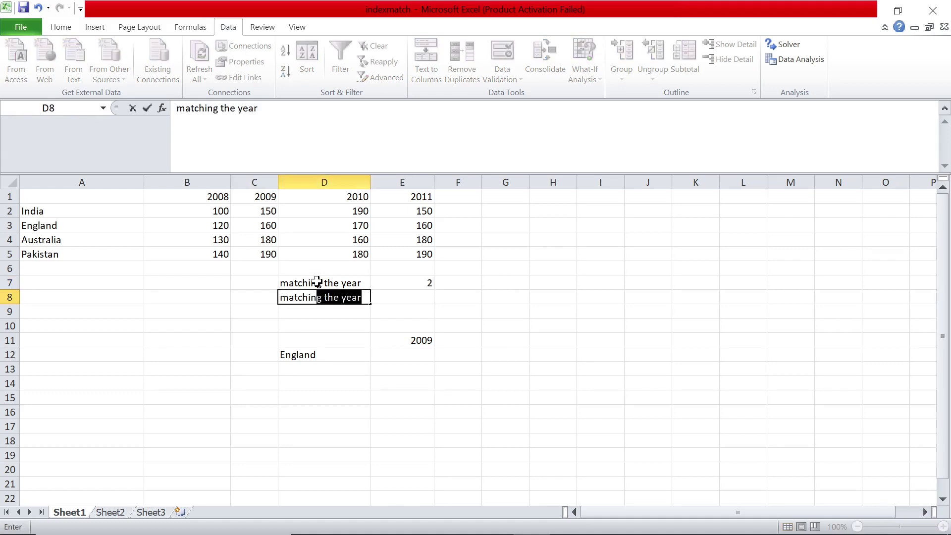
{"action": "type", "text": "g the country"}
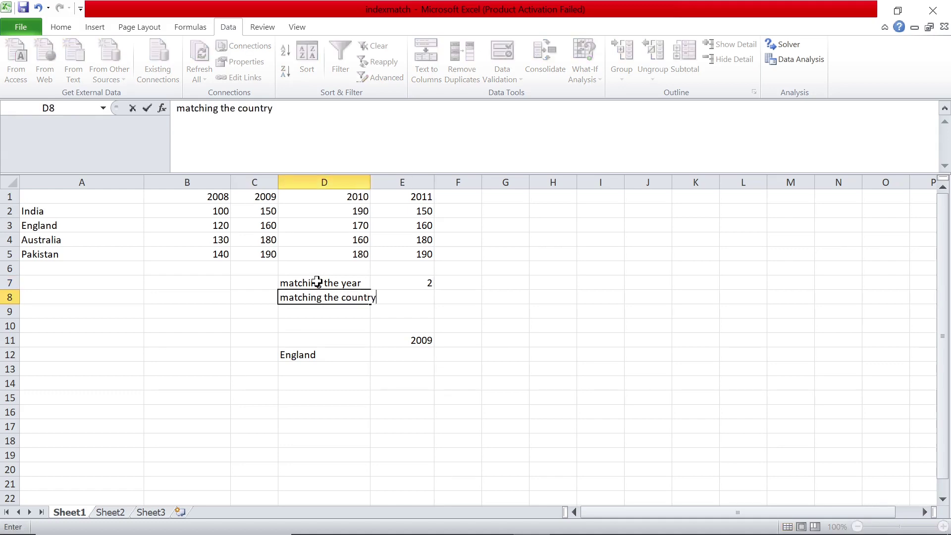
{"action": "key", "text": "Return"}
- Enter =MATCH(D12,A2:A5,0) in E8, returning 2 for England
{"action": "key", "text": "Right"}
{"action": "key", "text": "Up"}
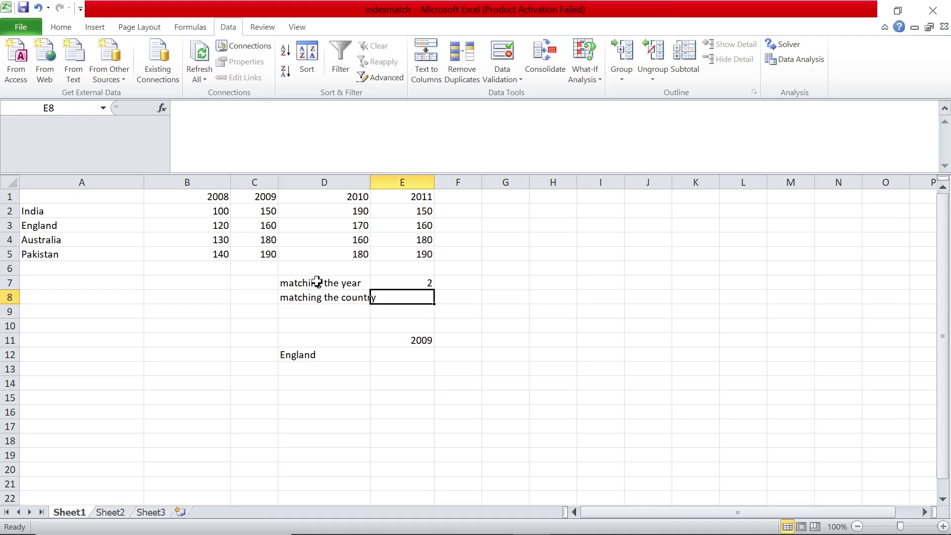
{"action": "type", "text": "=match("}
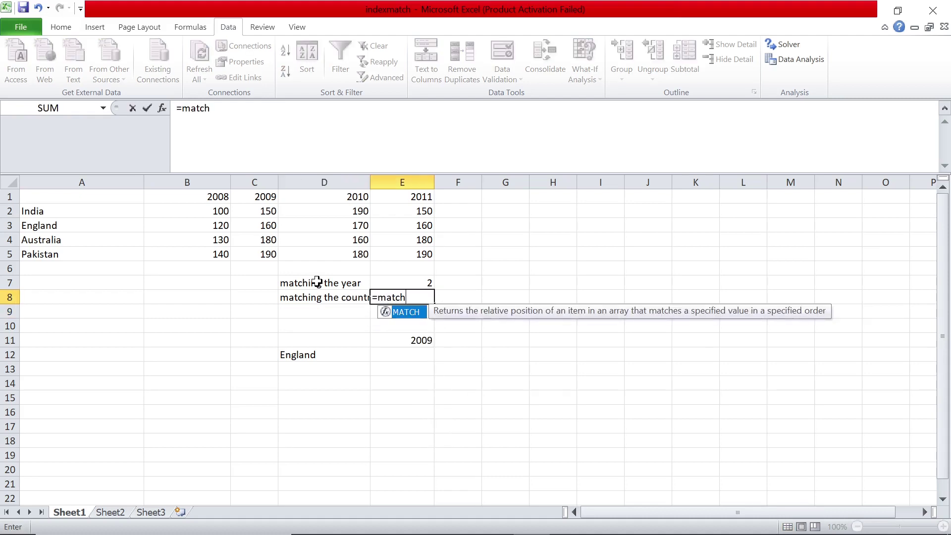
{"action": "left_click", "coordinate": [315, 354]}
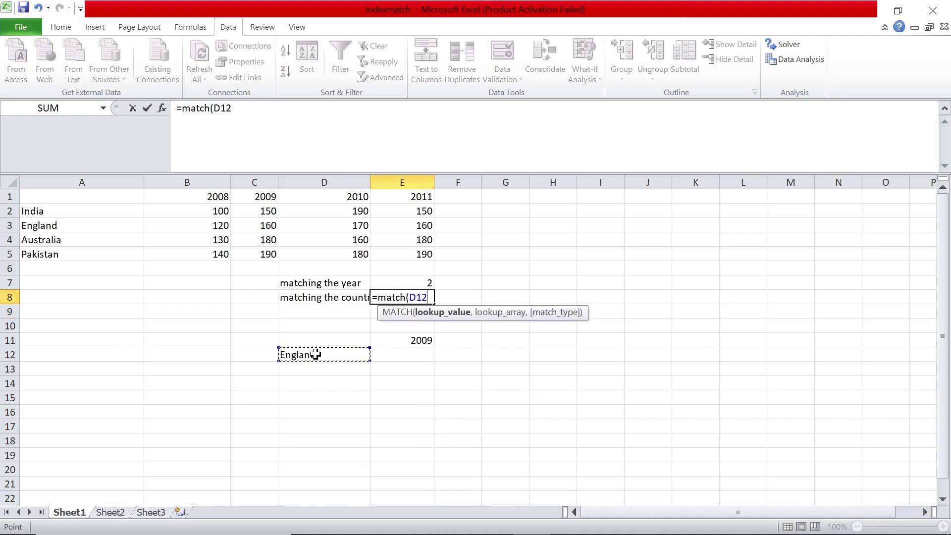
{"action": "type", "text": ","}
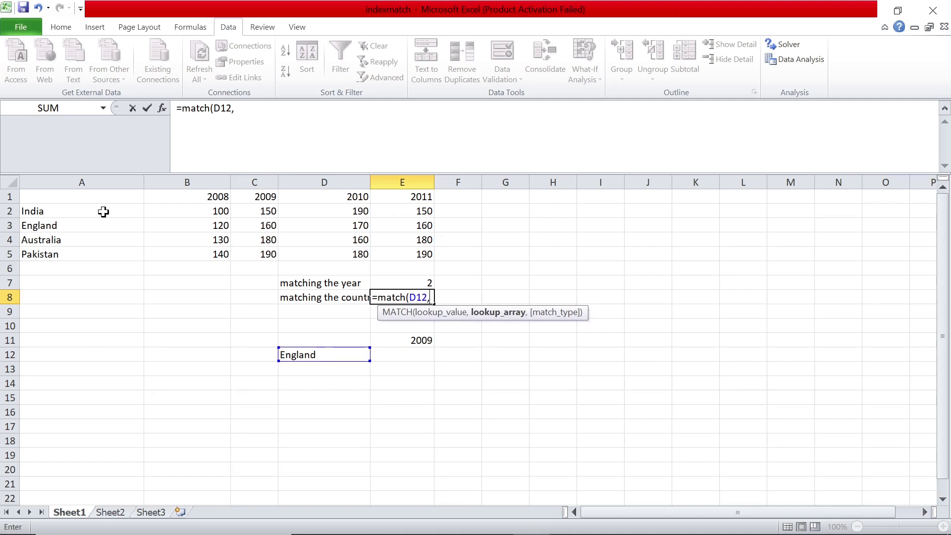
{"action": "left_click_drag", "start_coordinate": [102, 210], "coordinate": [102, 251]}
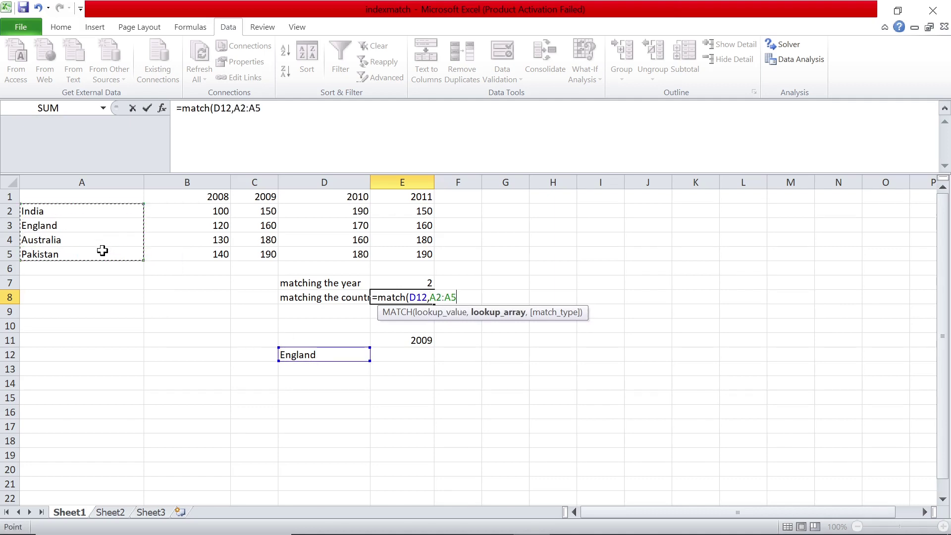
{"action": "type", "text": ",0)"}
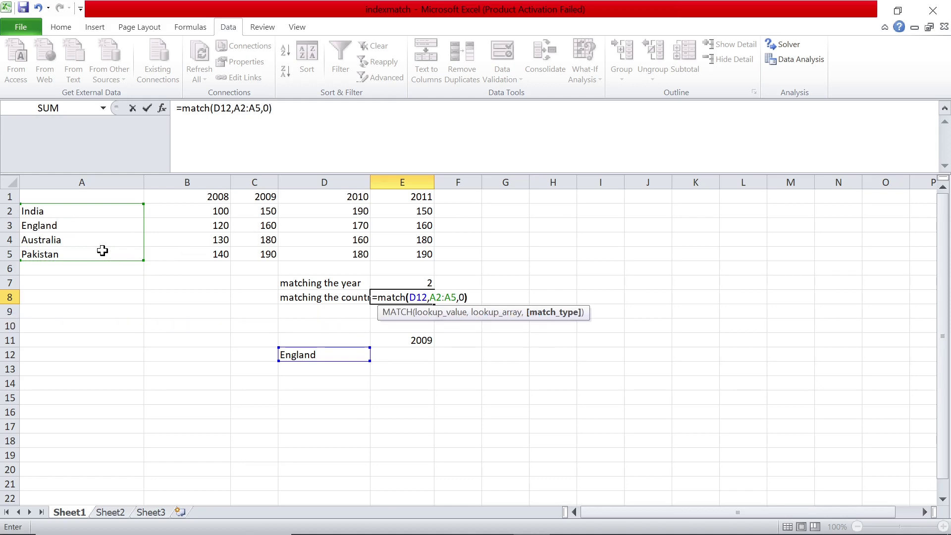
{"action": "key", "text": "Return"}
{"action": "key", "text": "Up"}
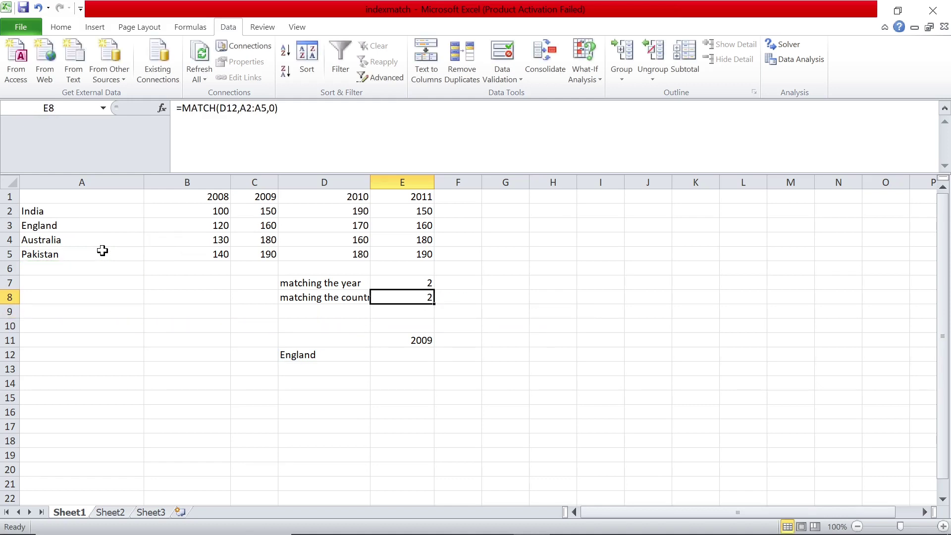
{"action": "left_click_drag", "start_coordinate": [63, 212], "coordinate": [65, 257]}
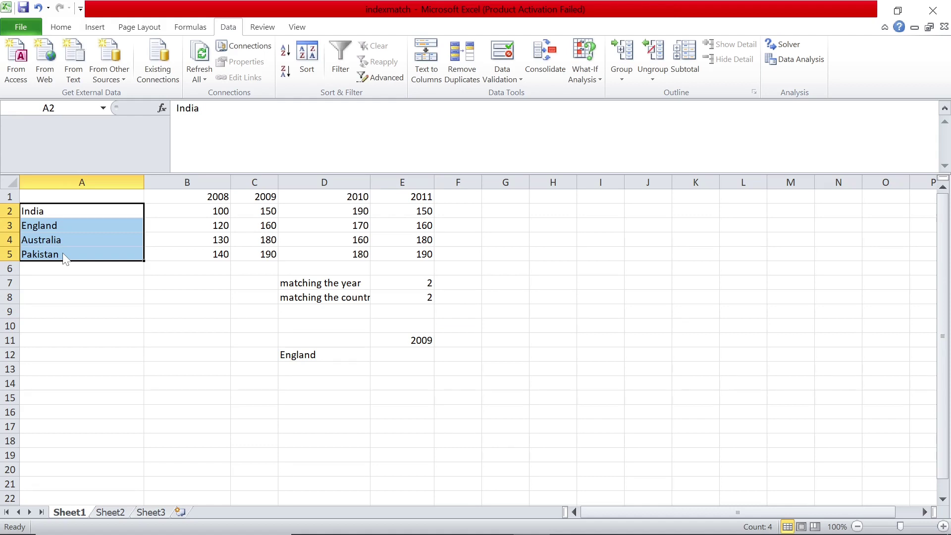
- Choose Pakistan in the D12 selector and confirm E8 shows 4
{"action": "left_click", "coordinate": [331, 353]}
{"action": "left_click", "coordinate": [373, 355]}
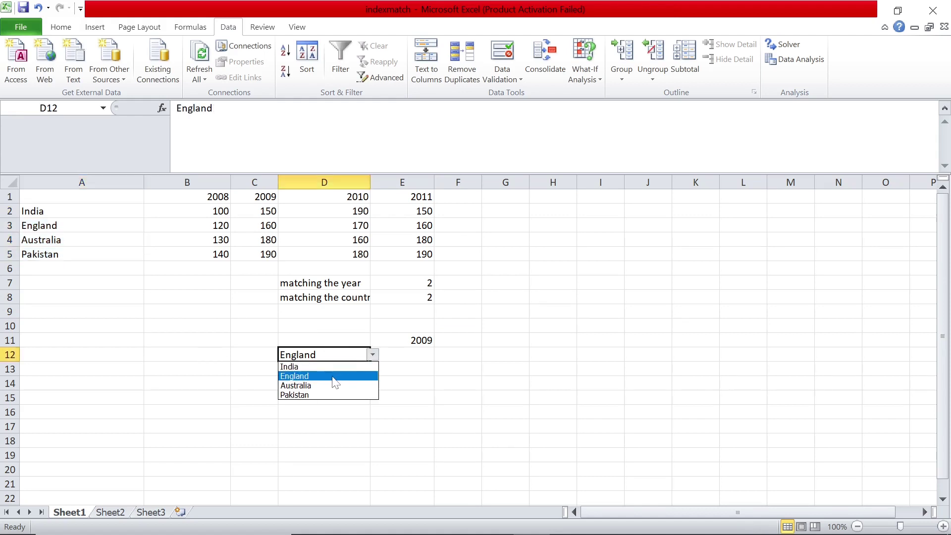
{"action": "left_click", "coordinate": [327, 395]}
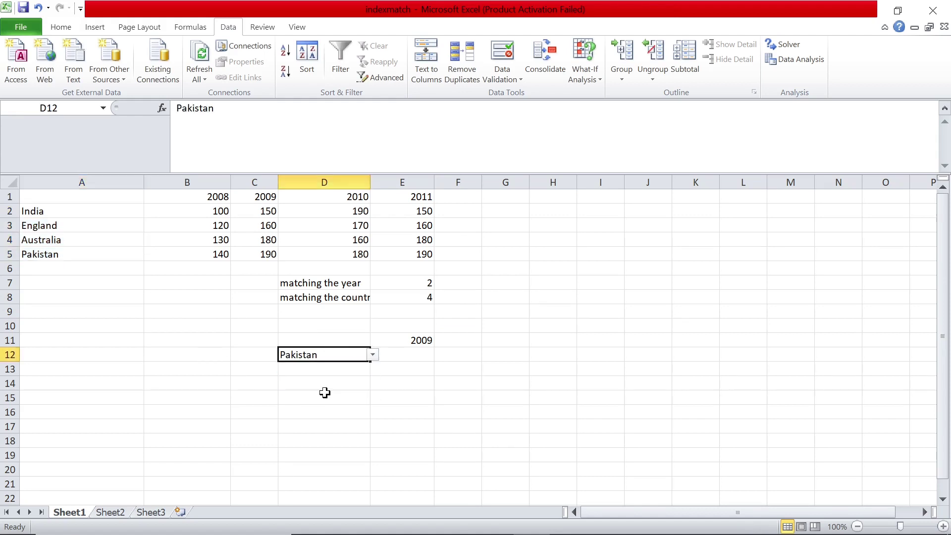
{"action": "left_click", "coordinate": [412, 299]}
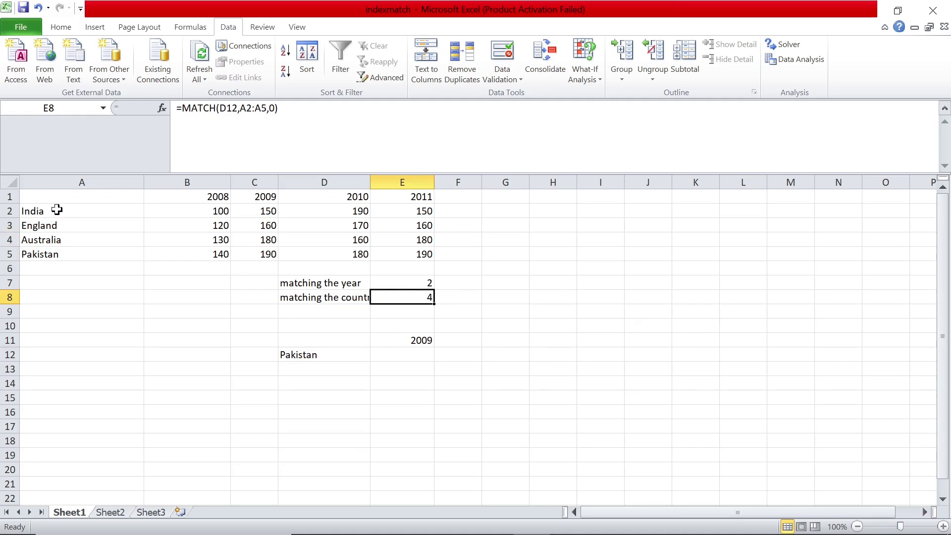
{"action": "left_click_drag", "start_coordinate": [57, 210], "coordinate": [58, 254]}
{"action": "left_click", "coordinate": [57, 255]}
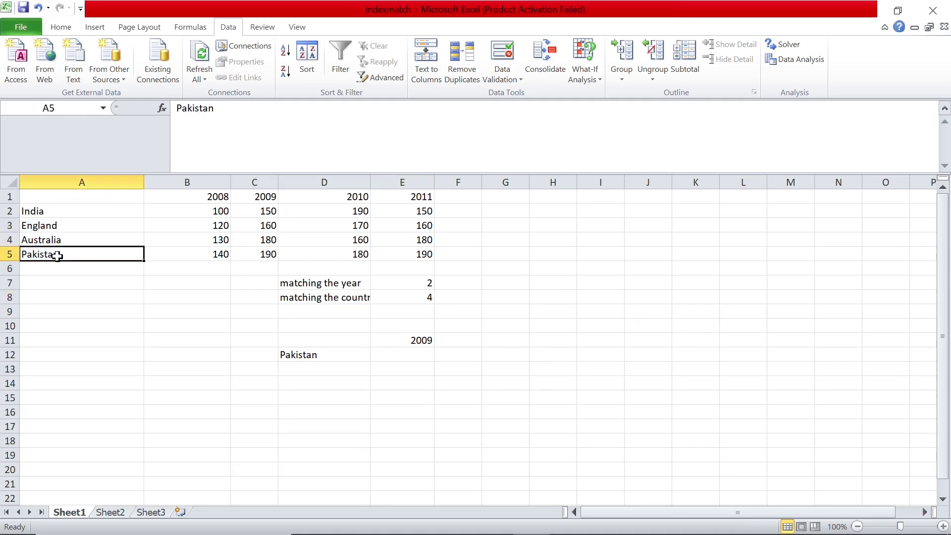
- Choose 2008 in the E11 selector and confirm E7 shows 1
{"action": "left_click", "coordinate": [403, 340]}
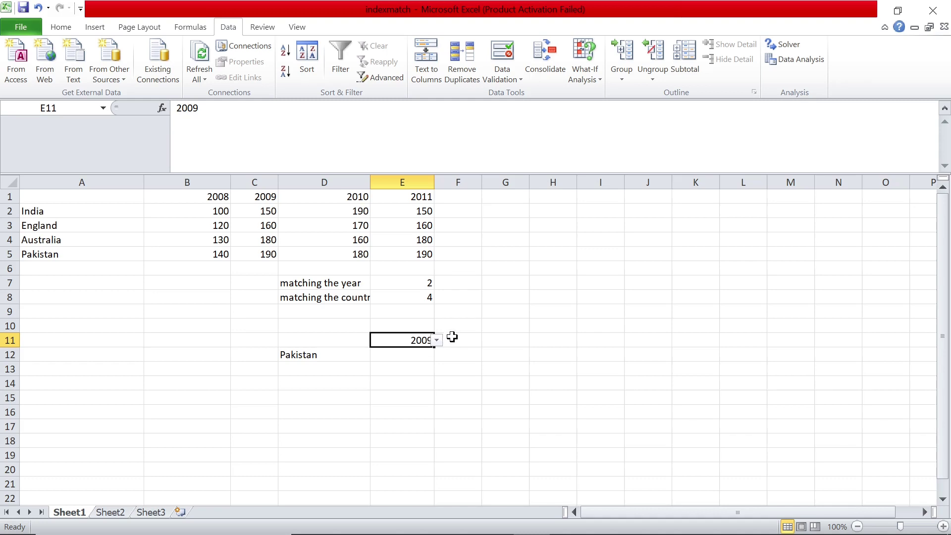
{"action": "left_click", "coordinate": [437, 341]}
{"action": "left_click", "coordinate": [411, 352]}
{"action": "left_click", "coordinate": [407, 283]}
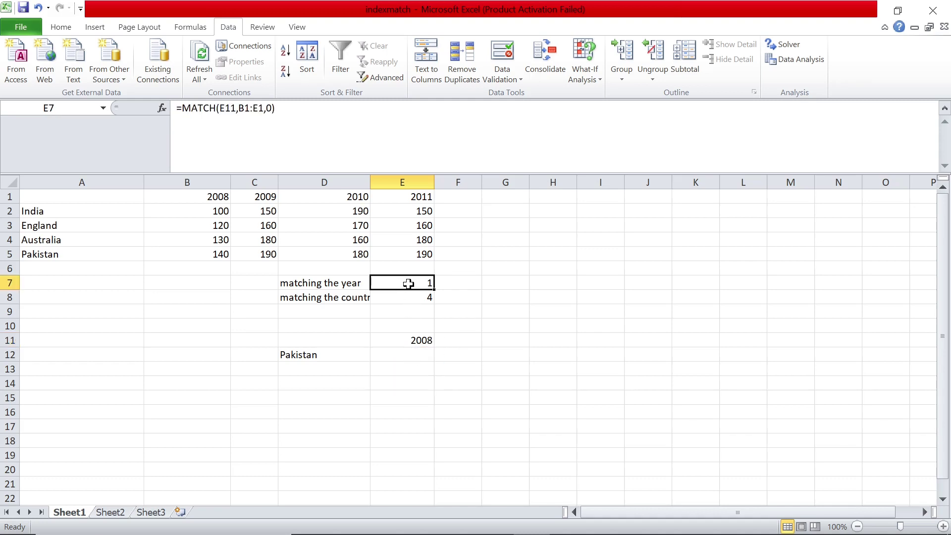
{"action": "left_click_drag", "start_coordinate": [218, 196], "coordinate": [411, 196]}
{"action": "left_click", "coordinate": [205, 194]}
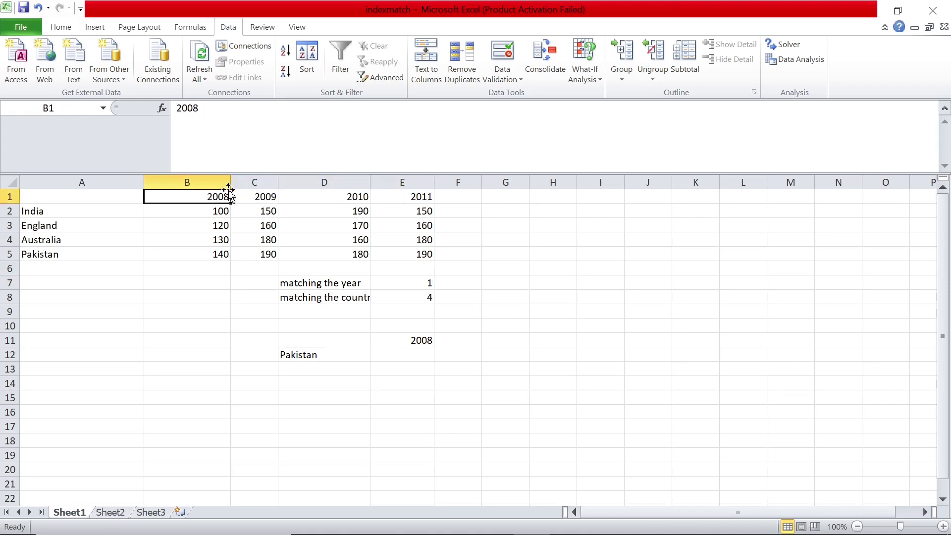
{"action": "left_click", "coordinate": [259, 197]}
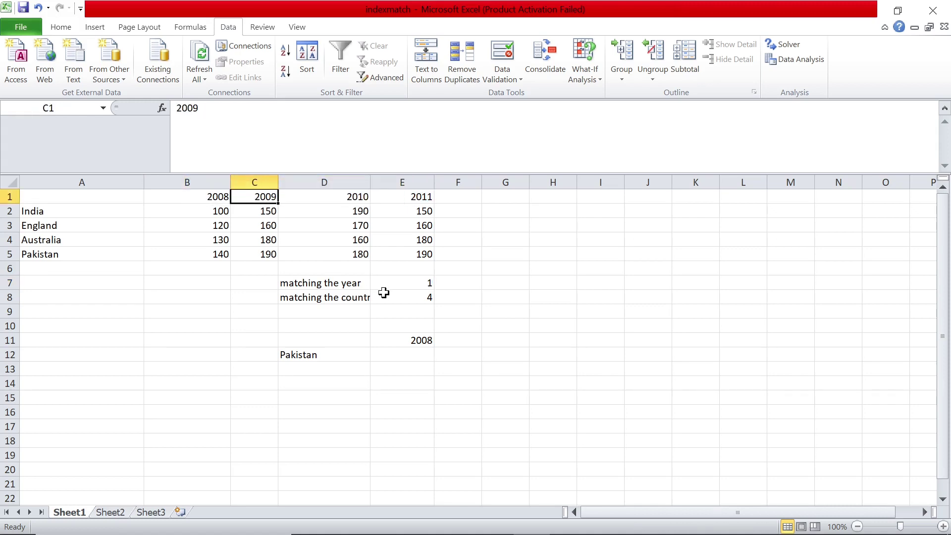
- Review the E7:E8 match results and move to D9 for a new label
{"action": "left_click_drag", "start_coordinate": [399, 285], "coordinate": [403, 300]}
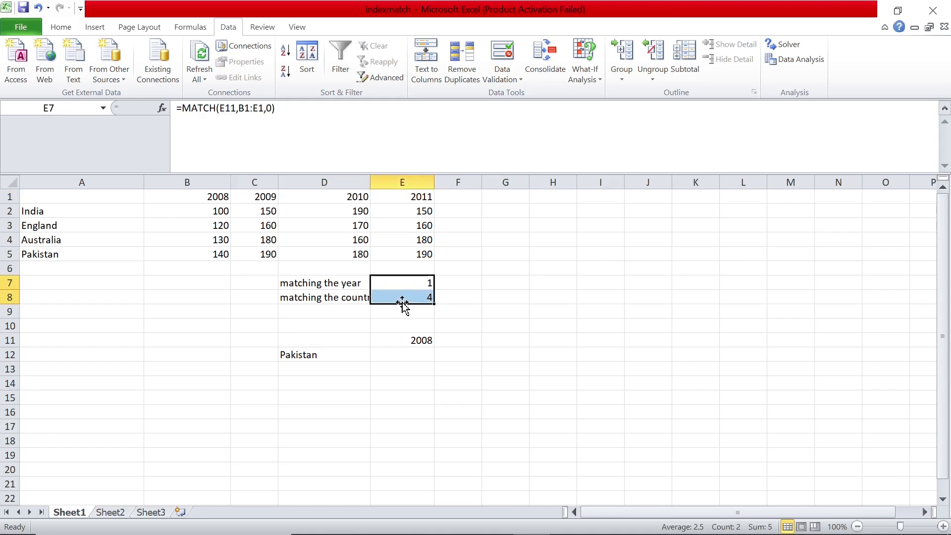
{"action": "left_click", "coordinate": [403, 304]}
{"action": "key", "text": "Up"}
{"action": "key", "text": "Left"}
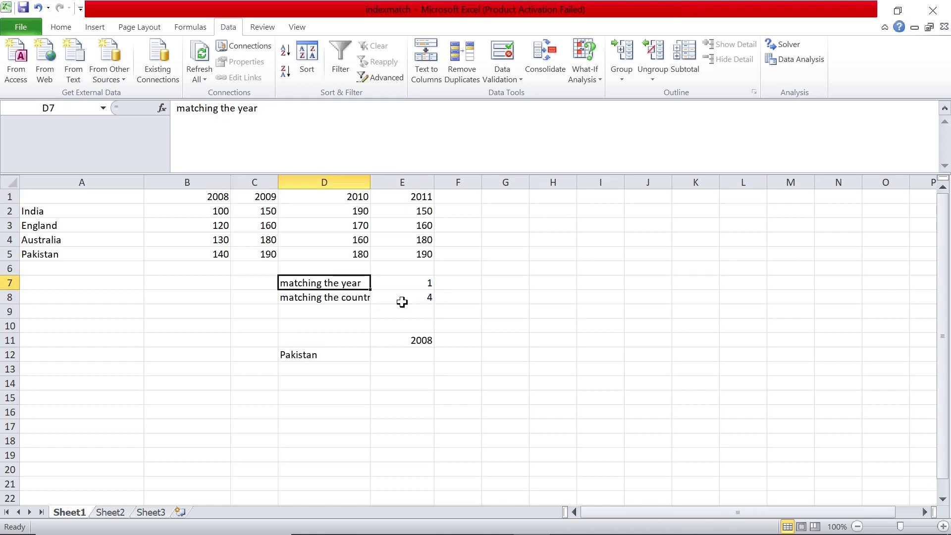
{"action": "key", "text": "Down"}
{"action": "key", "text": "Down"}
{"action": "key", "text": "Down"}
{"action": "key", "text": "Down"}
{"action": "key", "text": "Down"}
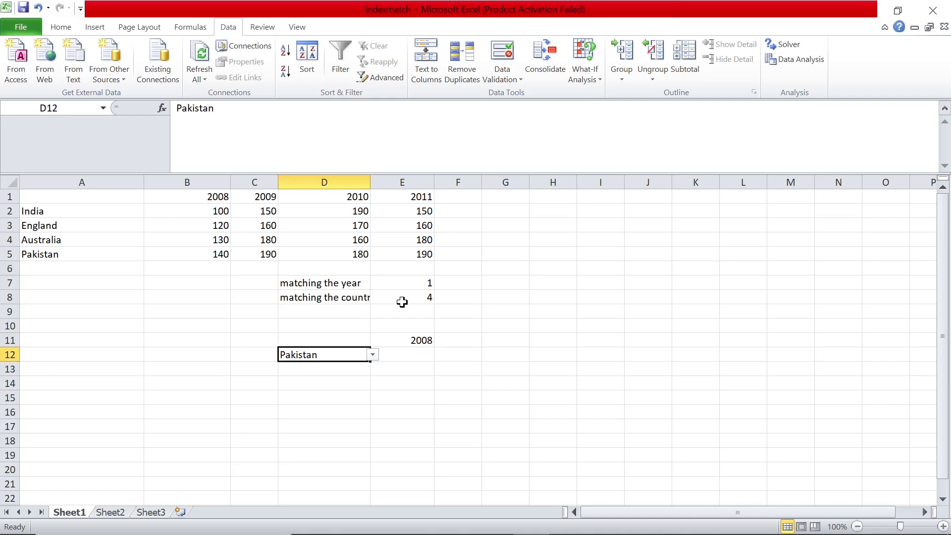
{"action": "key", "text": "Down"}
{"action": "key", "text": "Up"}
{"action": "key", "text": "Right"}
{"action": "key", "text": "Up"}
{"action": "key", "text": "Left"}
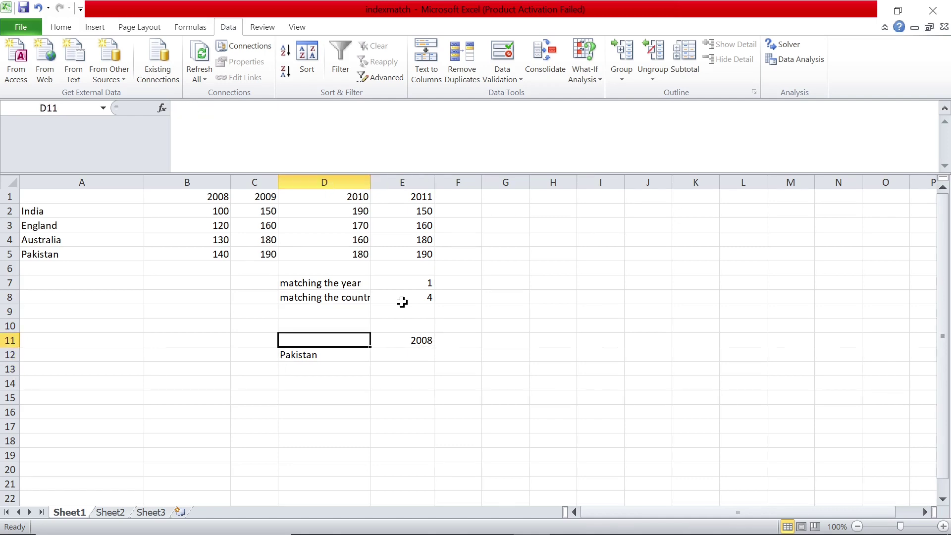
{"action": "key", "text": "Up"}
{"action": "key", "text": "Up"}
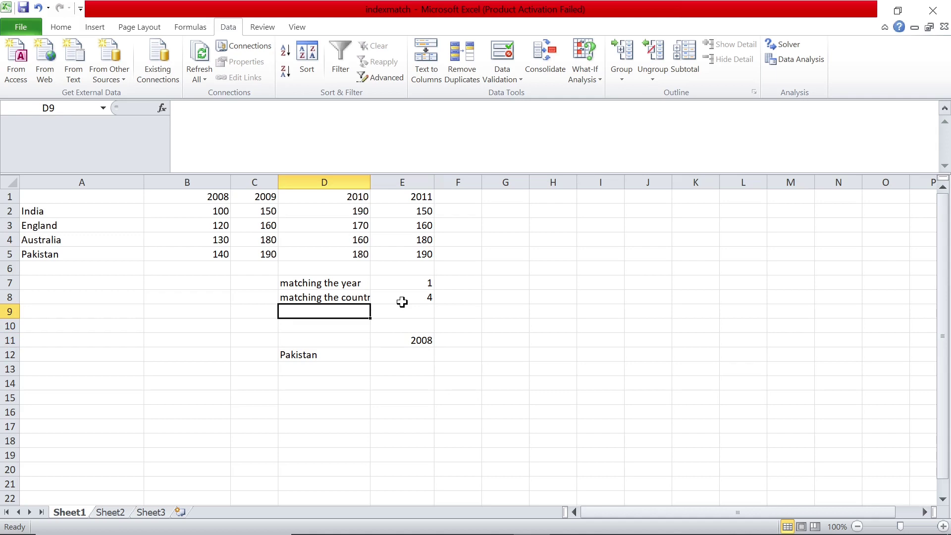
- Enter the label 'index match' in D9
{"action": "type", "text": "ined"}
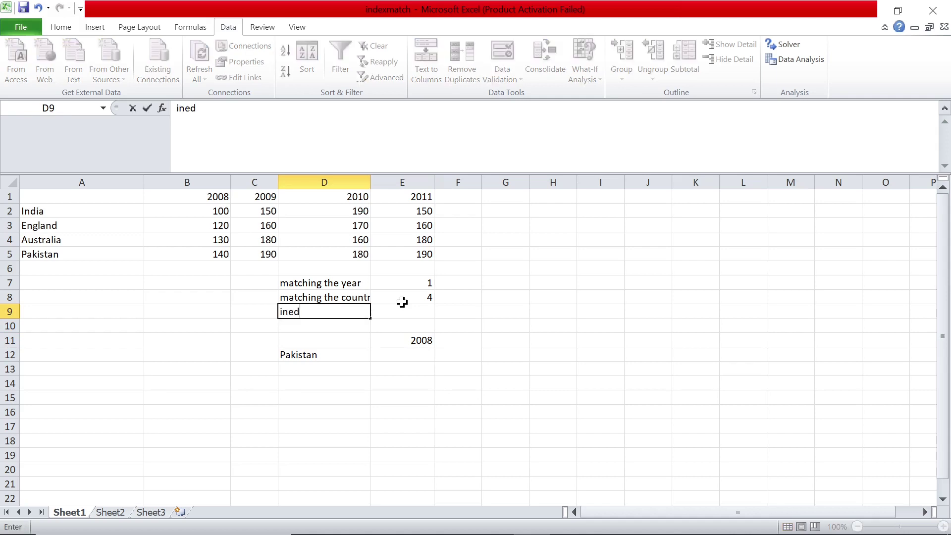
{"action": "key", "text": "BackSpace"}
{"action": "key", "text": "BackSpace"}
{"action": "type", "text": "dex match"}
{"action": "key", "text": "Return"}
- Enter =INDEX(B2:E5,E8,E7) in E9, returning 140
{"action": "left_click", "coordinate": [403, 310]}
{"action": "type", "text": "="}
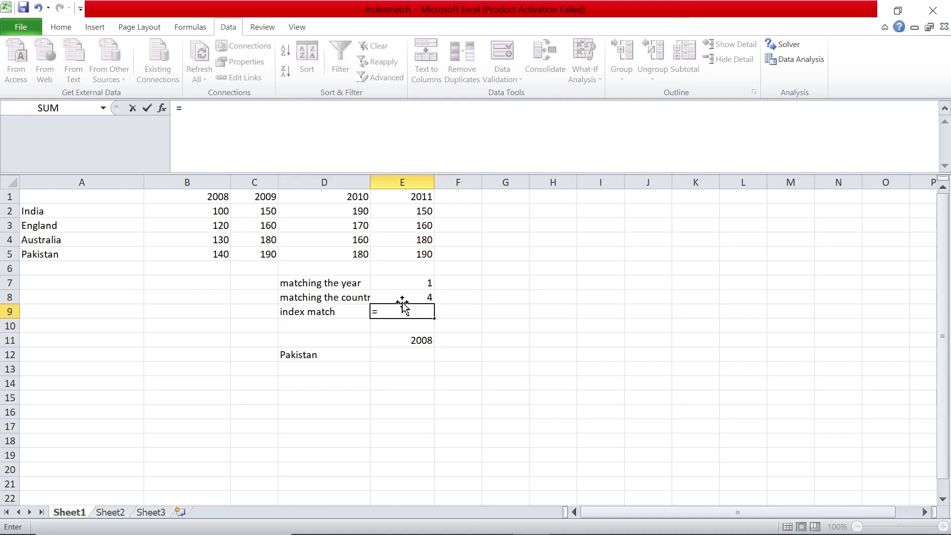
{"action": "type", "text": "index("}
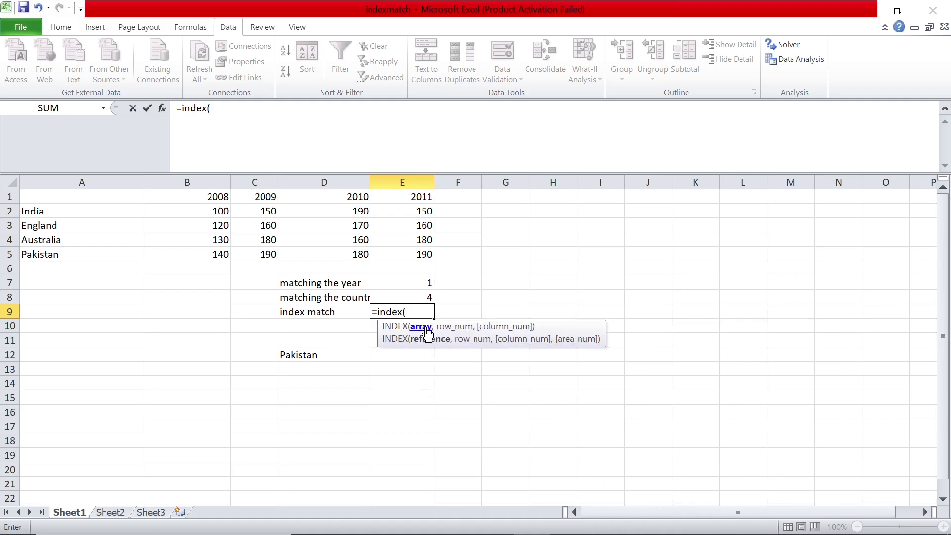
{"action": "left_click_drag", "start_coordinate": [212, 211], "coordinate": [398, 253]}
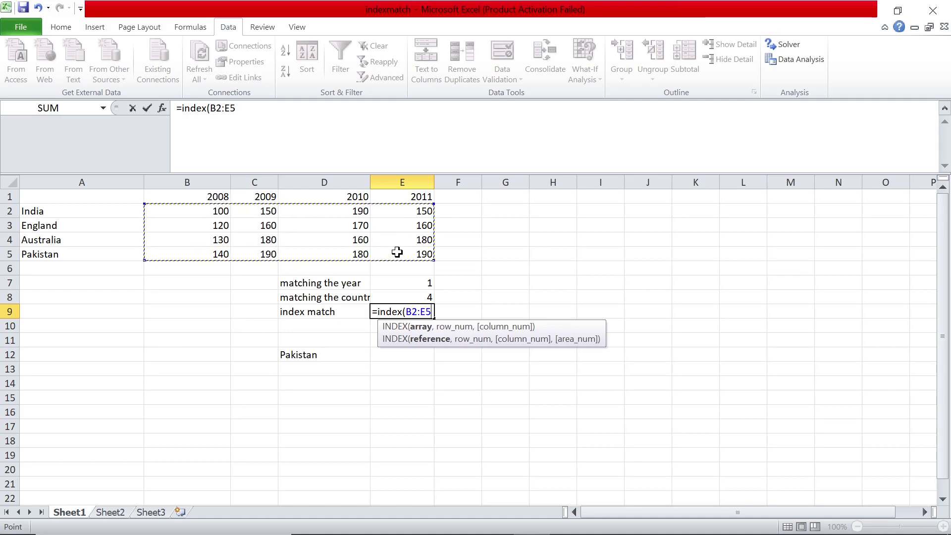
{"action": "type", "text": ","}
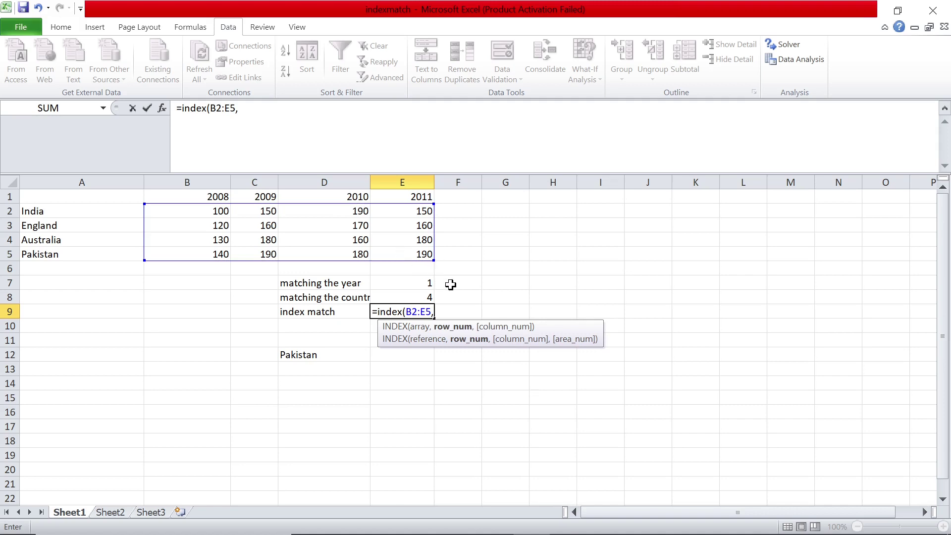
{"action": "left_click", "coordinate": [407, 296]}
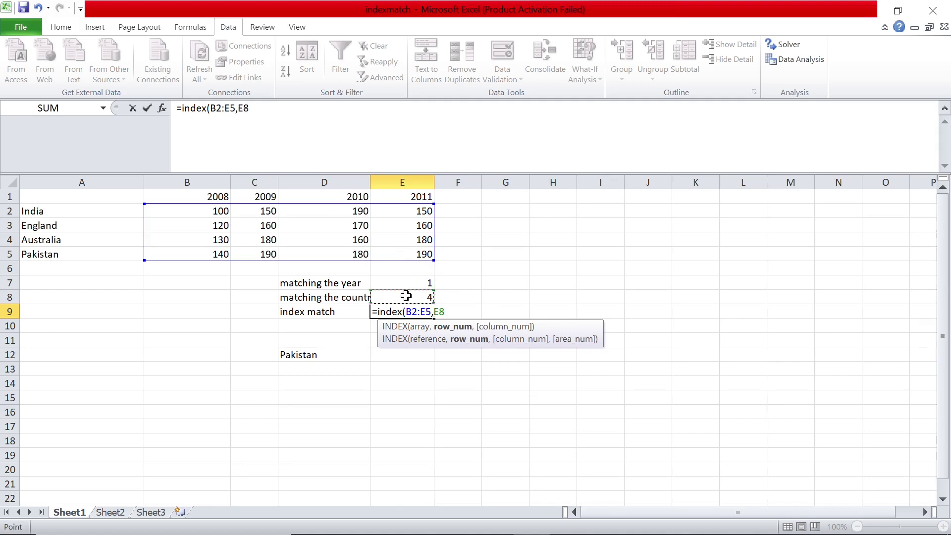
{"action": "type", "text": ","}
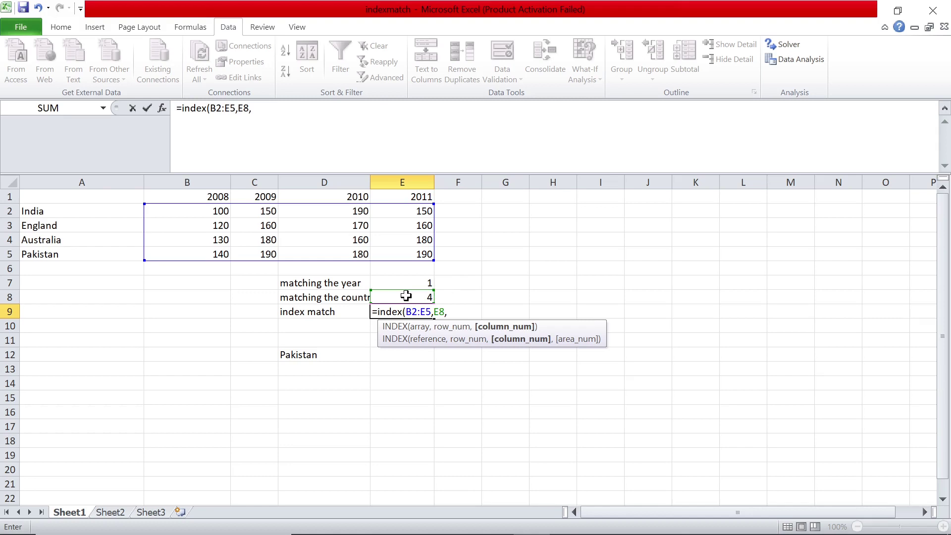
{"action": "left_click", "coordinate": [411, 282]}
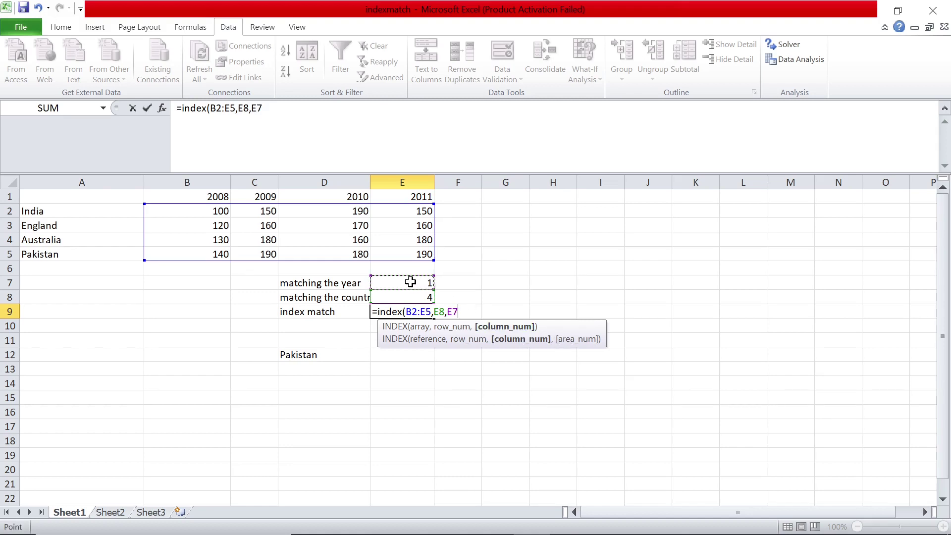
{"action": "type", "text": ")"}
{"action": "key", "text": "Return"}
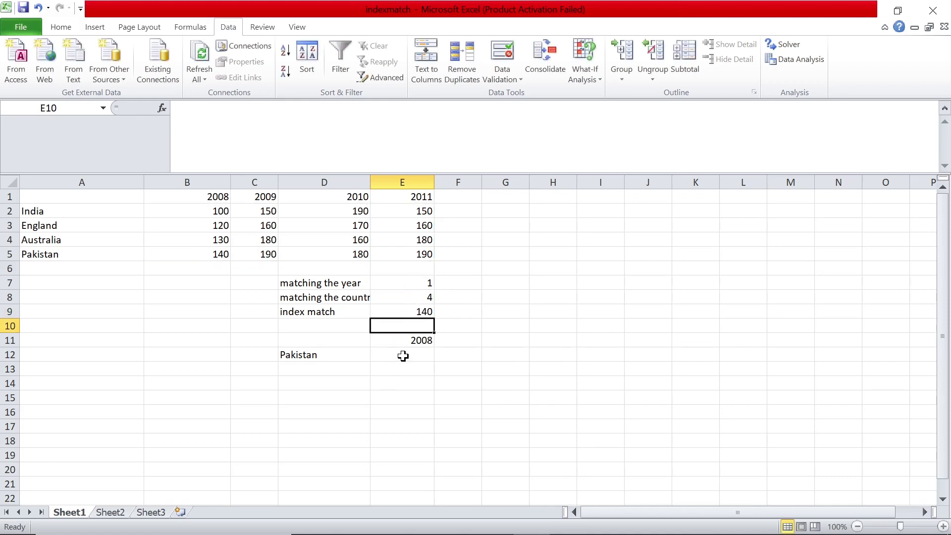
- Copy E9's formula =INDEX(B2:E5,E8,E7) into E12 and verify it shows Pakistan's 2008 value 140
{"action": "left_click", "coordinate": [402, 312]}
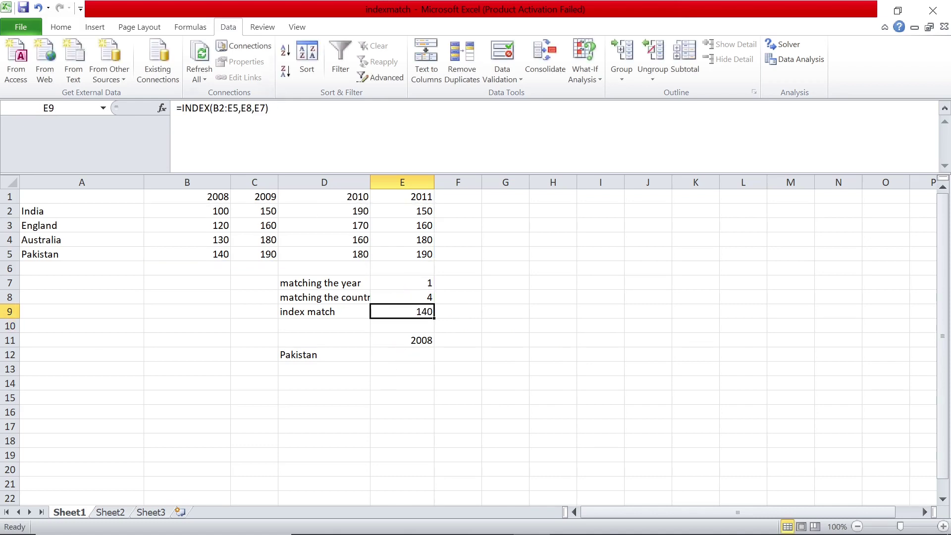
{"action": "left_click_drag", "start_coordinate": [269, 108], "coordinate": [177, 108]}
{"action": "key", "text": "Return"}
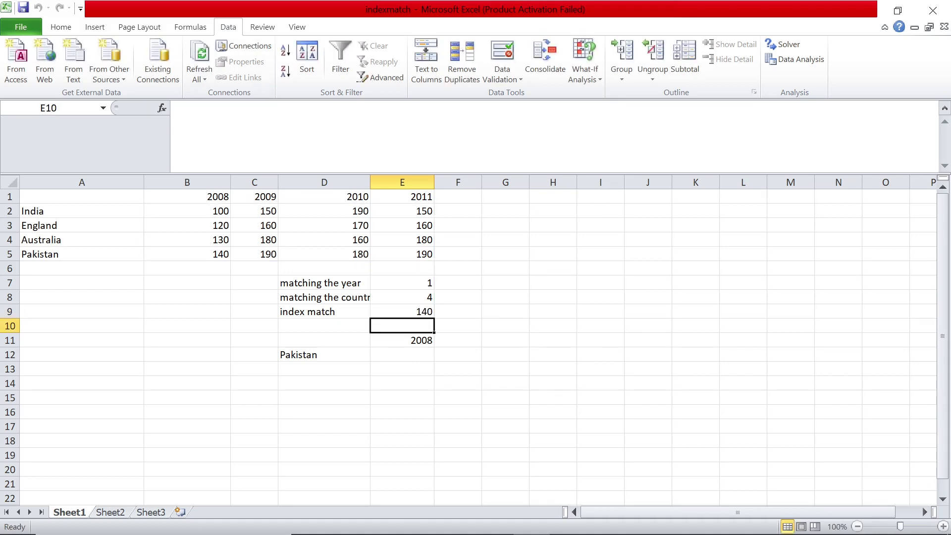
{"action": "left_click", "coordinate": [402, 354]}
{"action": "type", "text": "="}
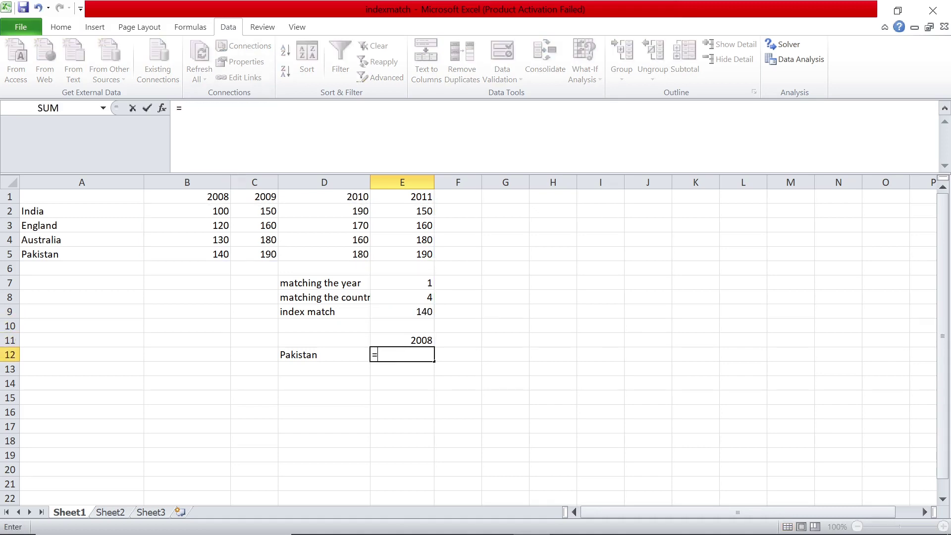
{"action": "key", "text": "ctrl+v"}
{"action": "key", "text": "Return"}
{"action": "key", "text": "Up"}
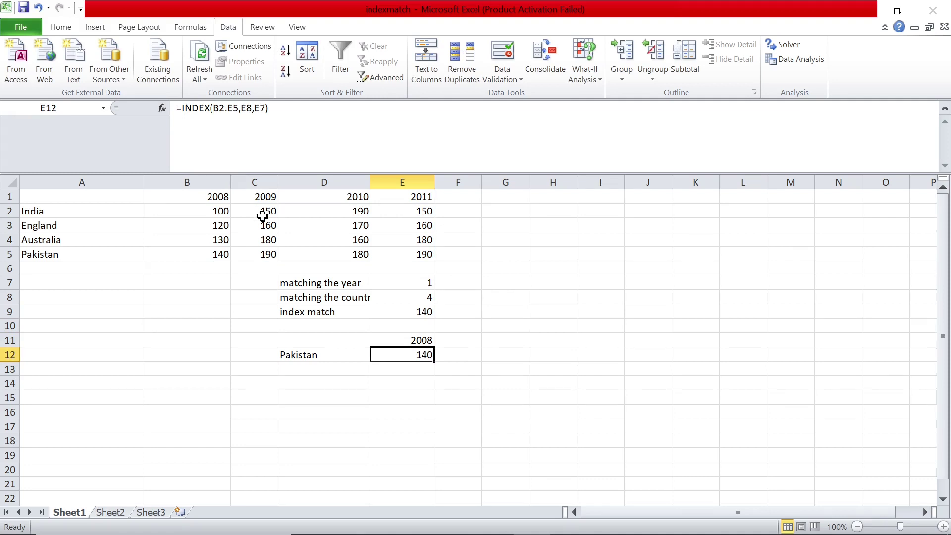
{"action": "left_click", "coordinate": [51, 256]}
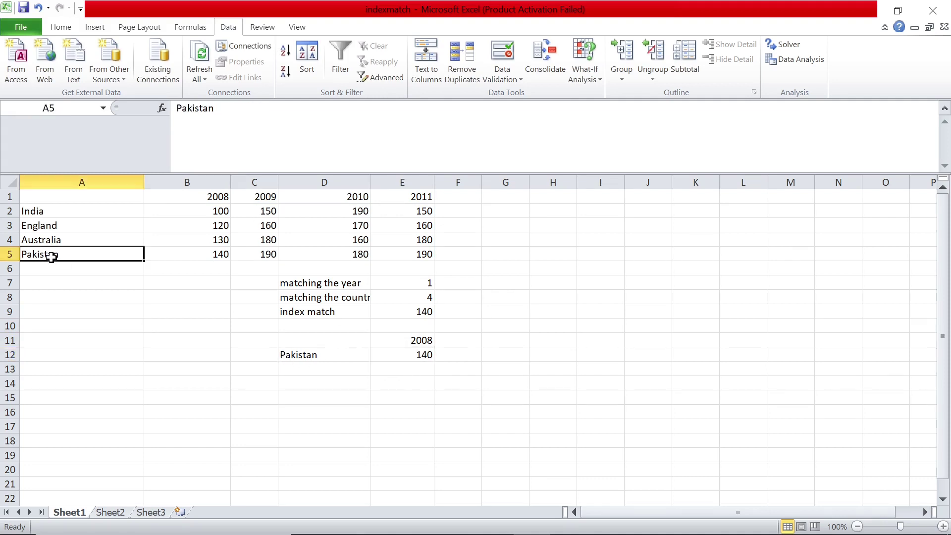
{"action": "key", "text": "Right"}
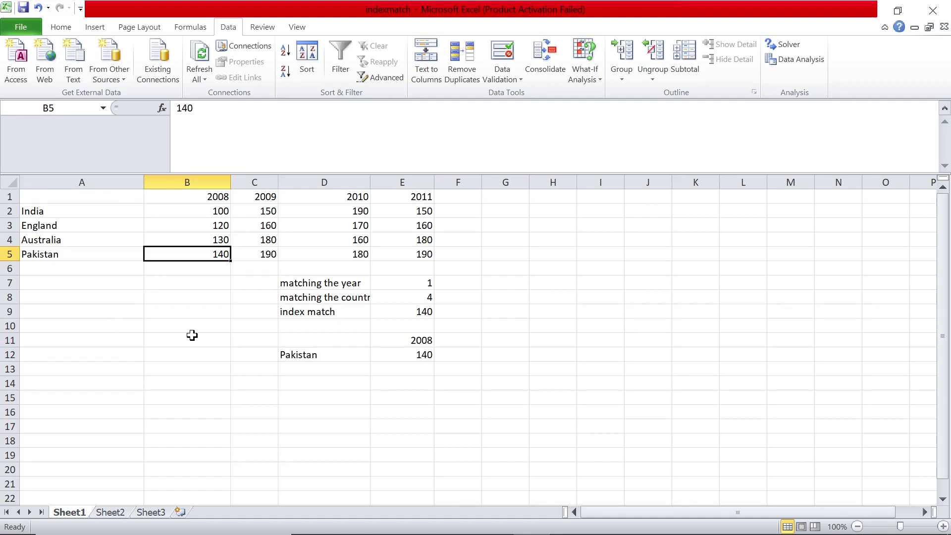
- Choose India in the D12 selector and compare E12 with India's value in B2
{"action": "left_click", "coordinate": [380, 357]}
{"action": "left_click", "coordinate": [361, 355]}
{"action": "left_click", "coordinate": [372, 355]}
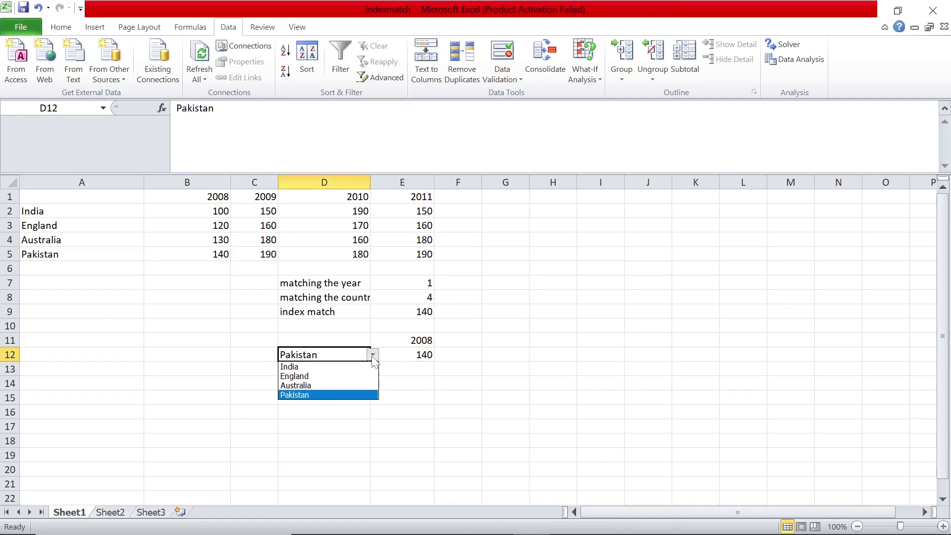
{"action": "left_click", "coordinate": [325, 366]}
{"action": "left_click", "coordinate": [410, 338]}
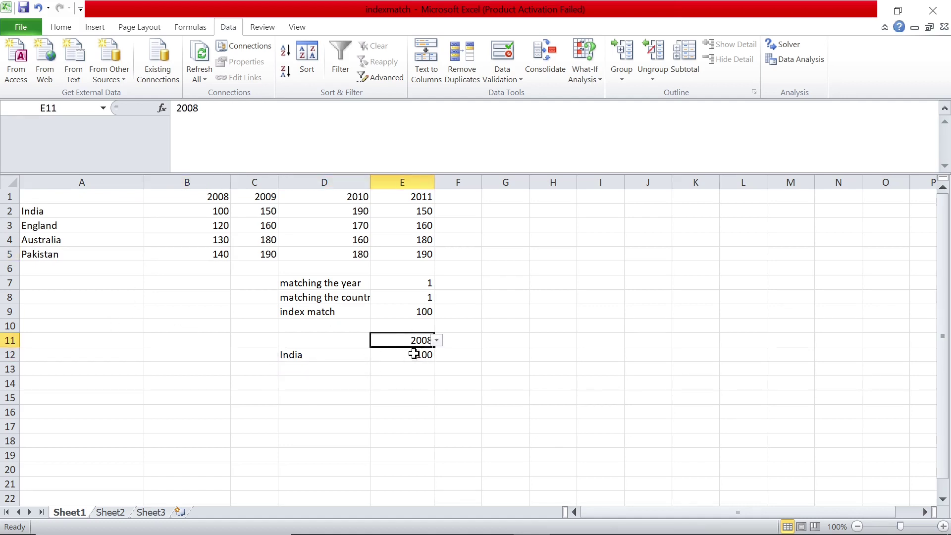
{"action": "left_click", "coordinate": [411, 355]}
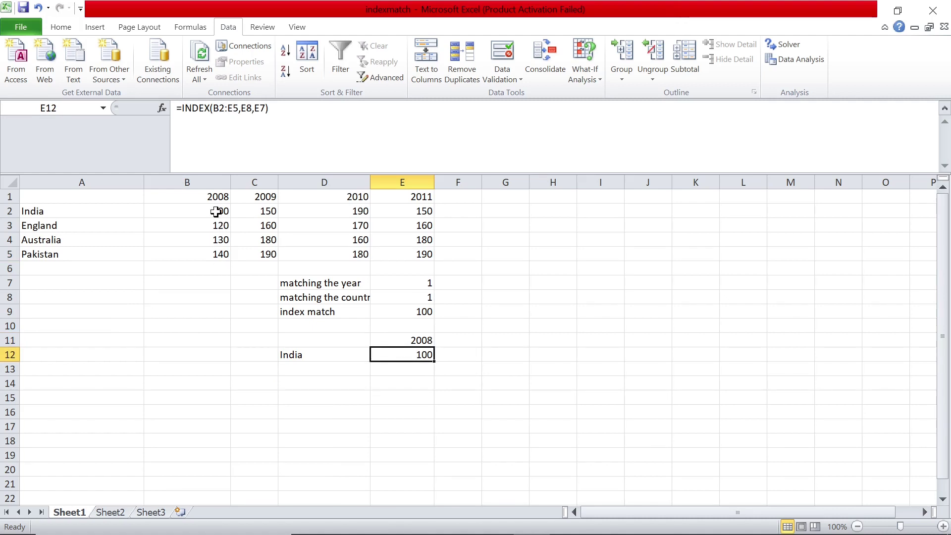
{"action": "left_click", "coordinate": [218, 212]}
- Choose 2010 in the E11 selector and confirm E12 matches India's 2010 value of 190
{"action": "left_click", "coordinate": [425, 340]}
{"action": "left_click", "coordinate": [437, 340]}
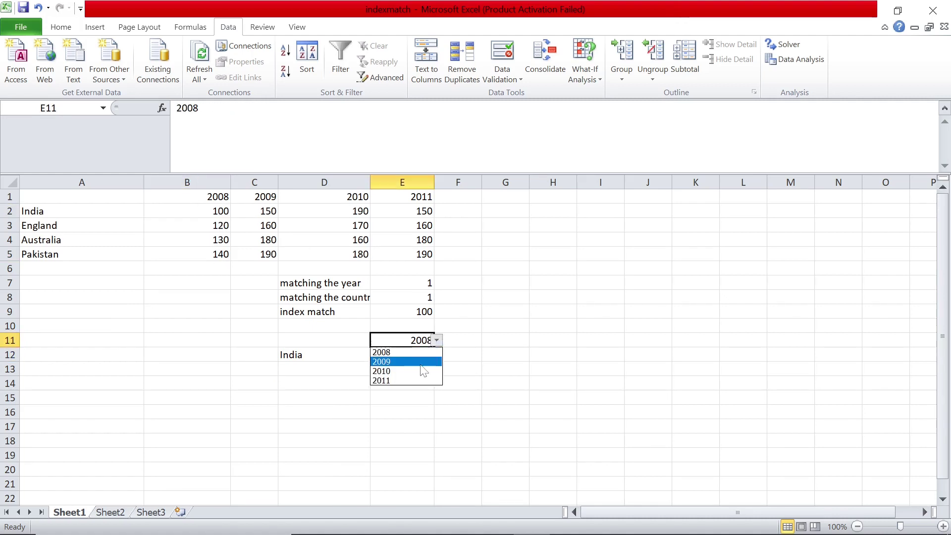
{"action": "left_click", "coordinate": [419, 367]}
{"action": "left_click", "coordinate": [414, 358]}
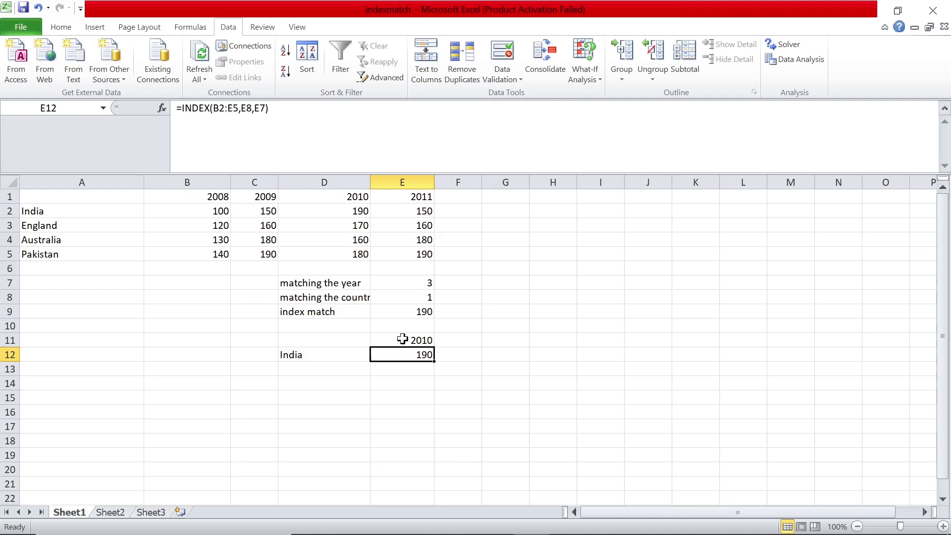
{"action": "left_click", "coordinate": [351, 210]}
{"action": "key", "text": "Home"}
{"action": "key", "text": "Right"}
{"action": "key", "text": "Right"}
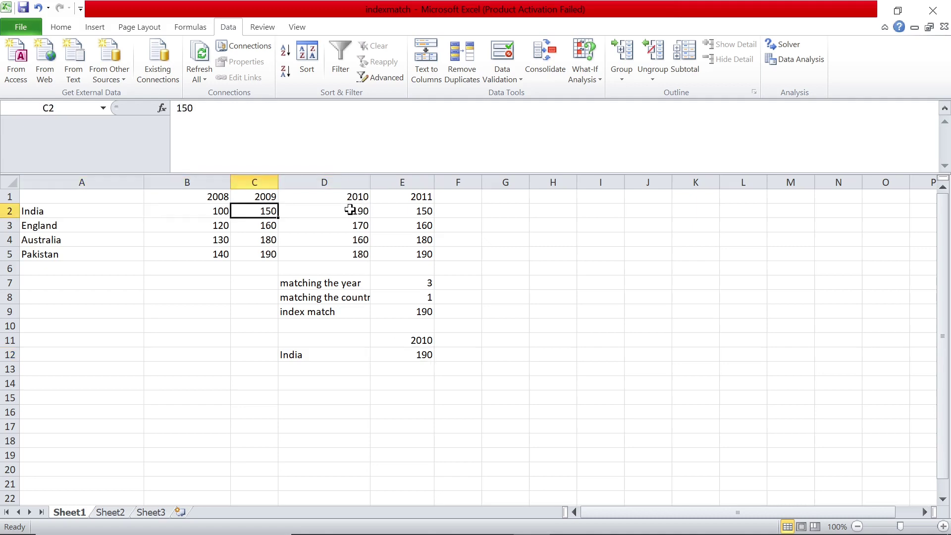
{"action": "key", "text": "Right"}
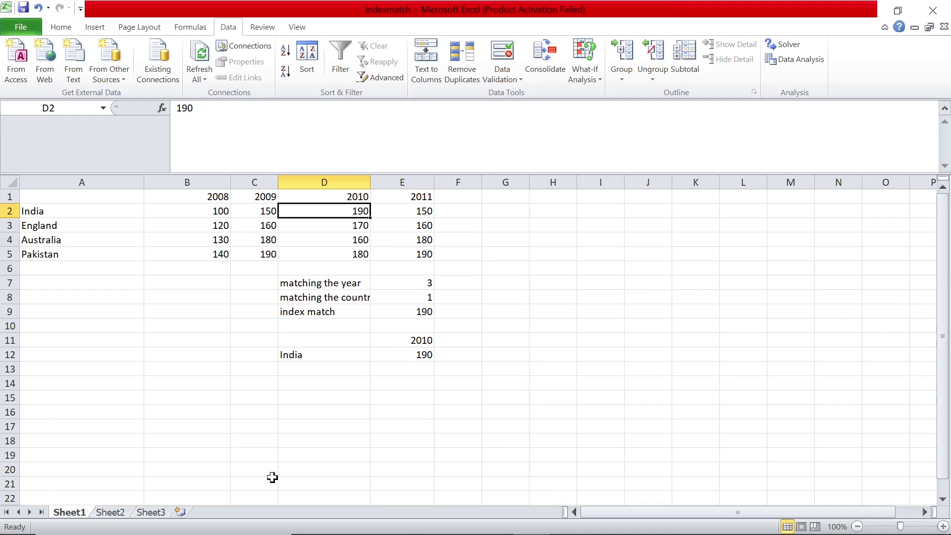
{"action": "left_click", "coordinate": [297, 355]}
{"action": "left_click", "coordinate": [414, 341]}
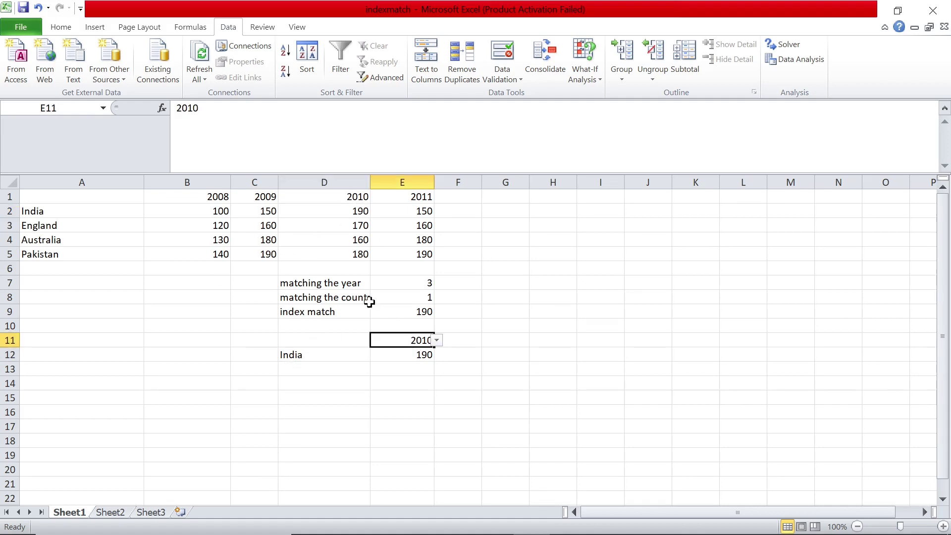
{"action": "left_click", "coordinate": [352, 282]}
{"action": "key", "text": "Right"}
{"action": "key", "text": "Left"}
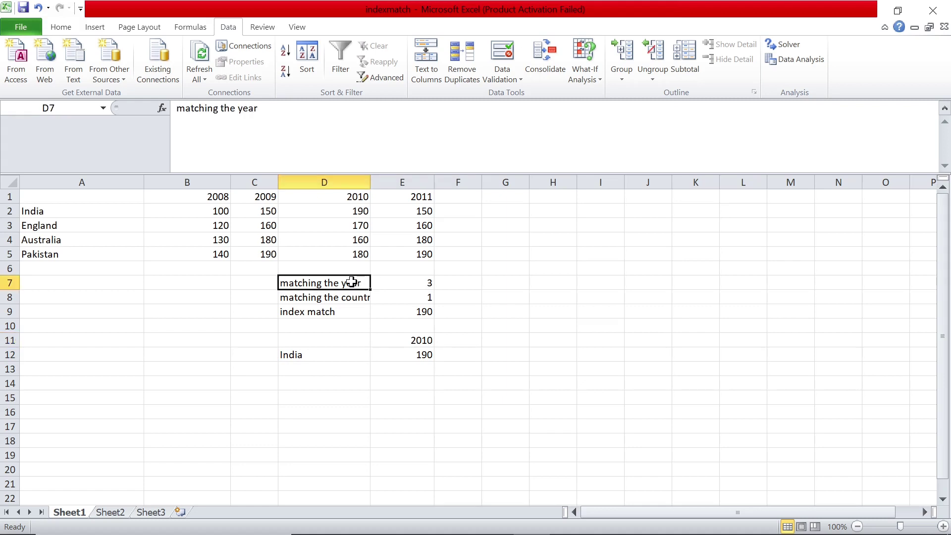
{"action": "key", "text": "Right"}
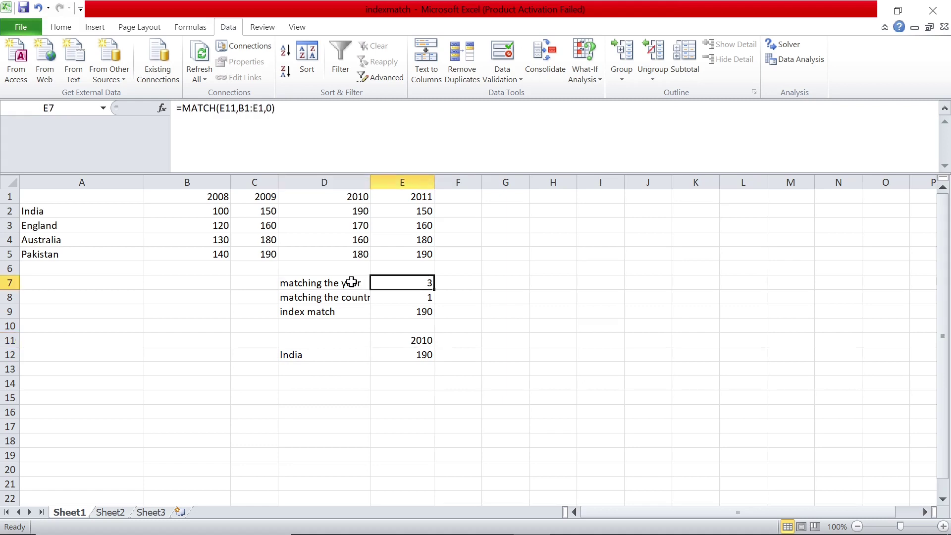
{"action": "key", "text": "Down"}
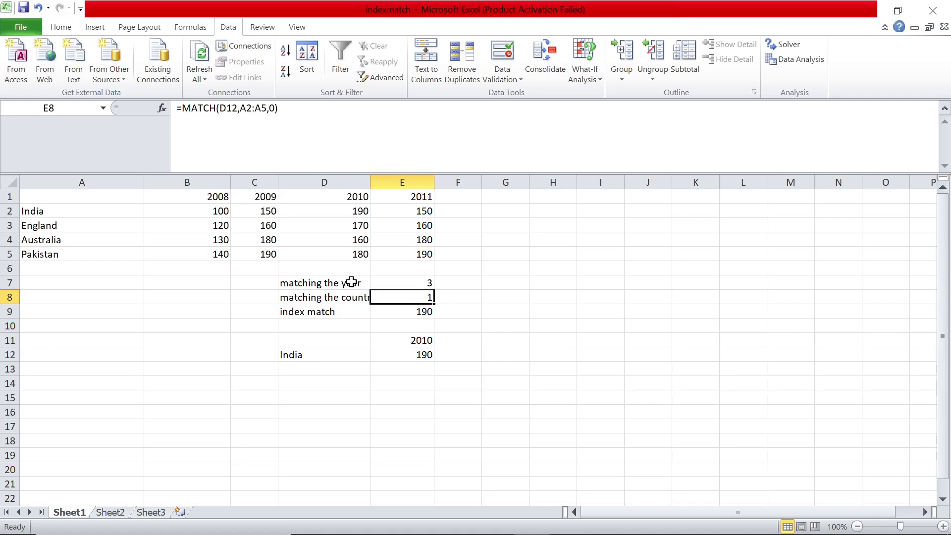
{"action": "left_click_drag", "start_coordinate": [351, 282], "coordinate": [426, 278]}
{"action": "left_click_drag", "start_coordinate": [329, 298], "coordinate": [415, 295]}
{"action": "left_click_drag", "start_coordinate": [342, 311], "coordinate": [410, 310]}
{"action": "left_click", "coordinate": [415, 311]}
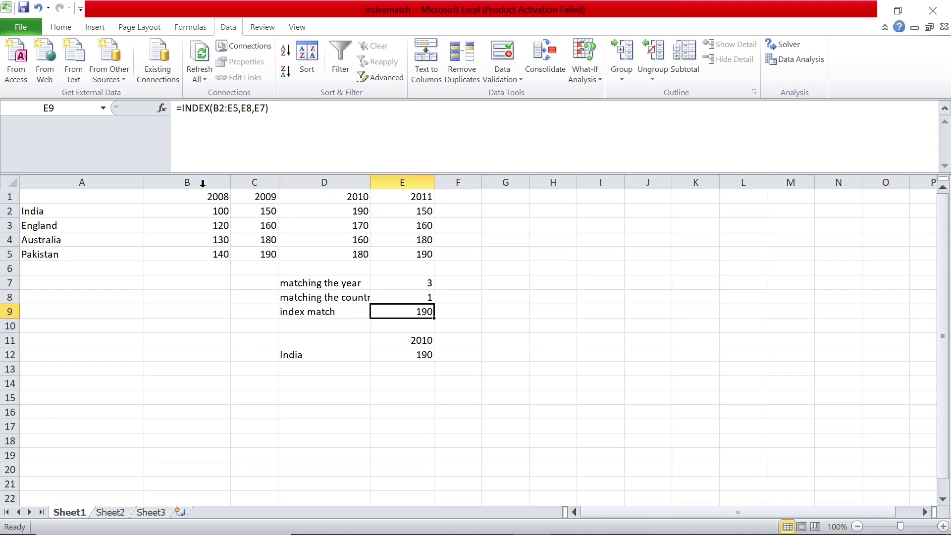
{"action": "left_click_drag", "start_coordinate": [210, 210], "coordinate": [419, 253]}
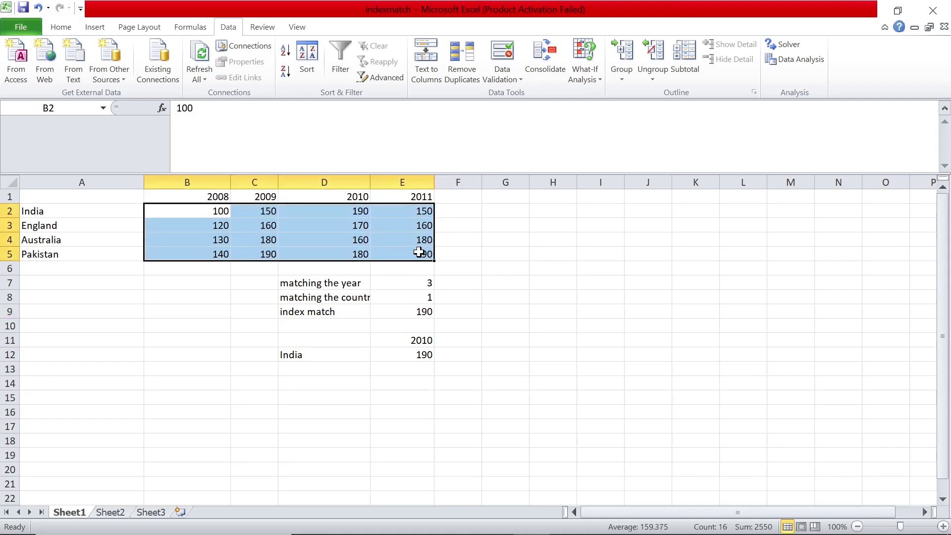
{"action": "left_click", "coordinate": [420, 312]}
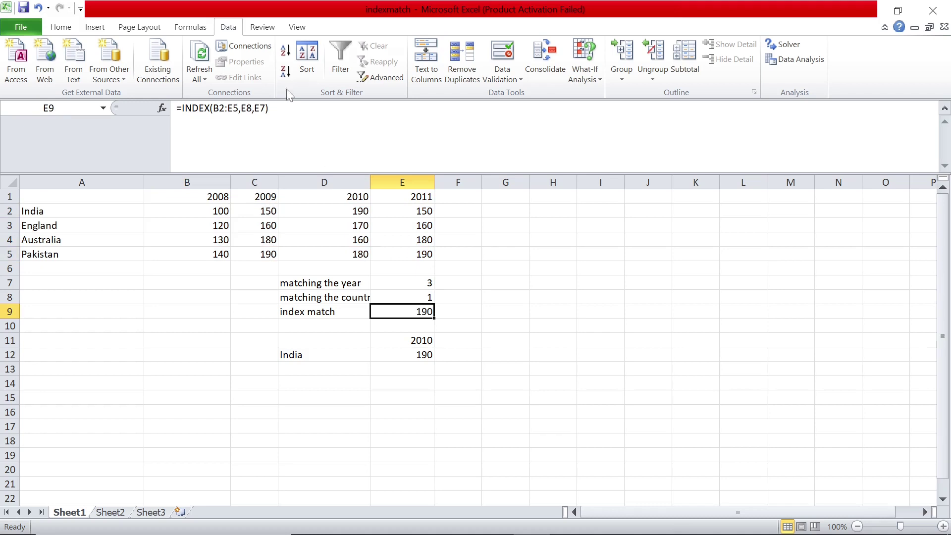
{"action": "left_click", "coordinate": [417, 297]}
{"action": "key", "text": "Up"}
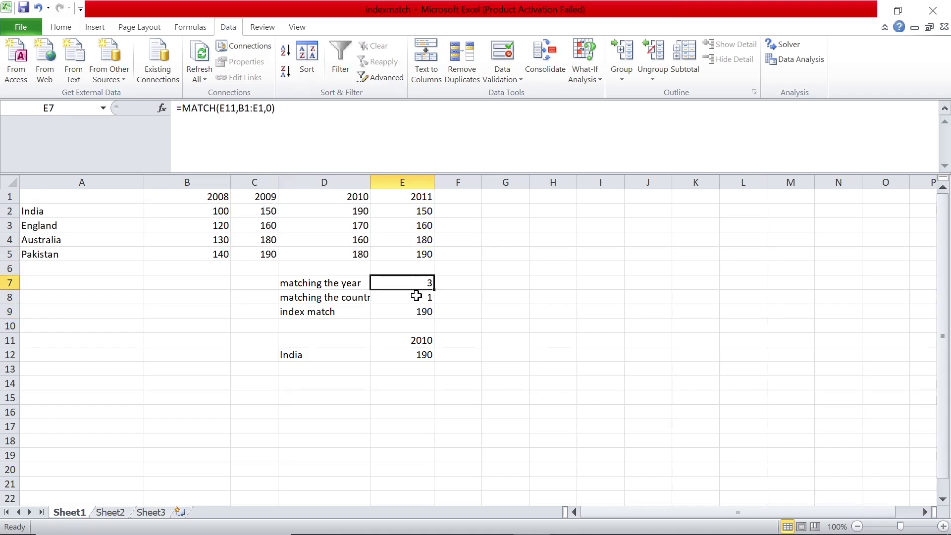
{"action": "key", "text": "Down"}
{"action": "key", "text": "Up"}
{"action": "key", "text": "Down"}
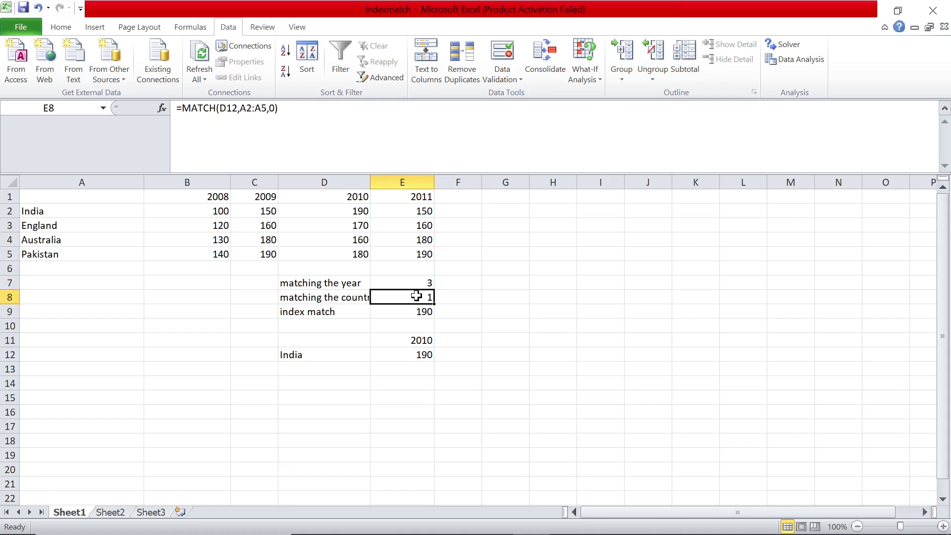
{"action": "key", "text": "Down"}
{"action": "left_click", "coordinate": [433, 360]}
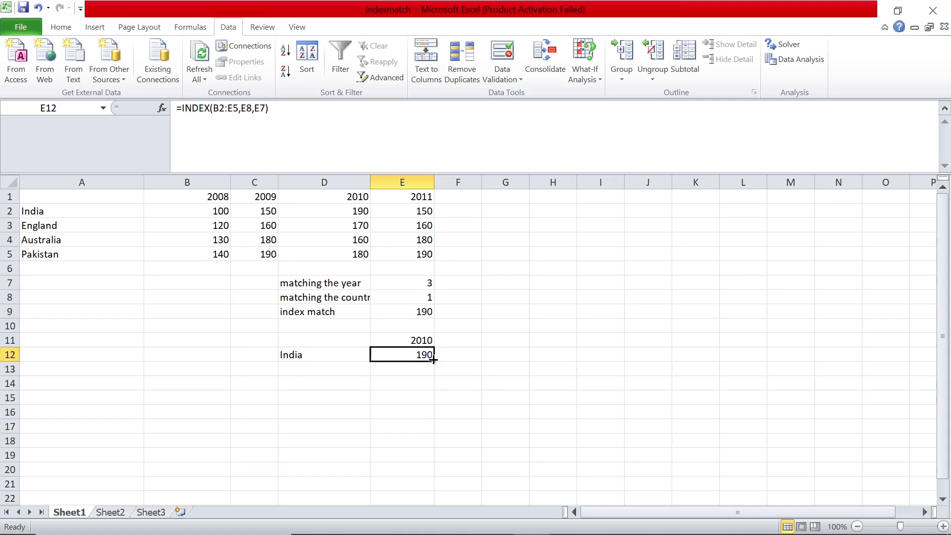